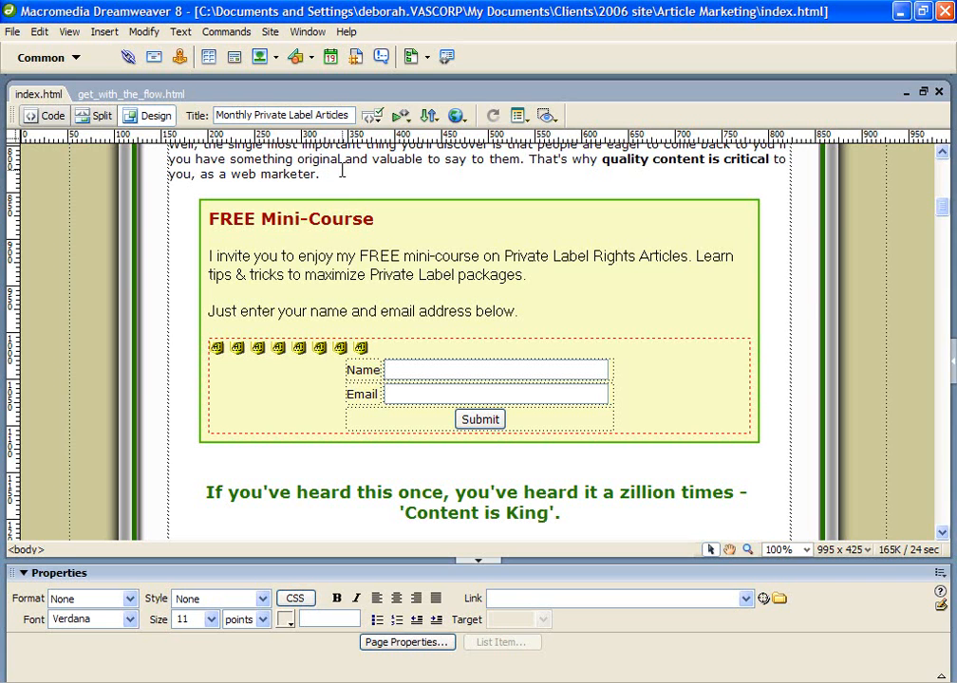
- Review the get_with_the_flow.html lesson page from its title and opening section to the exercise and the closing teaser for Success Strategy #2
click(104, 95)
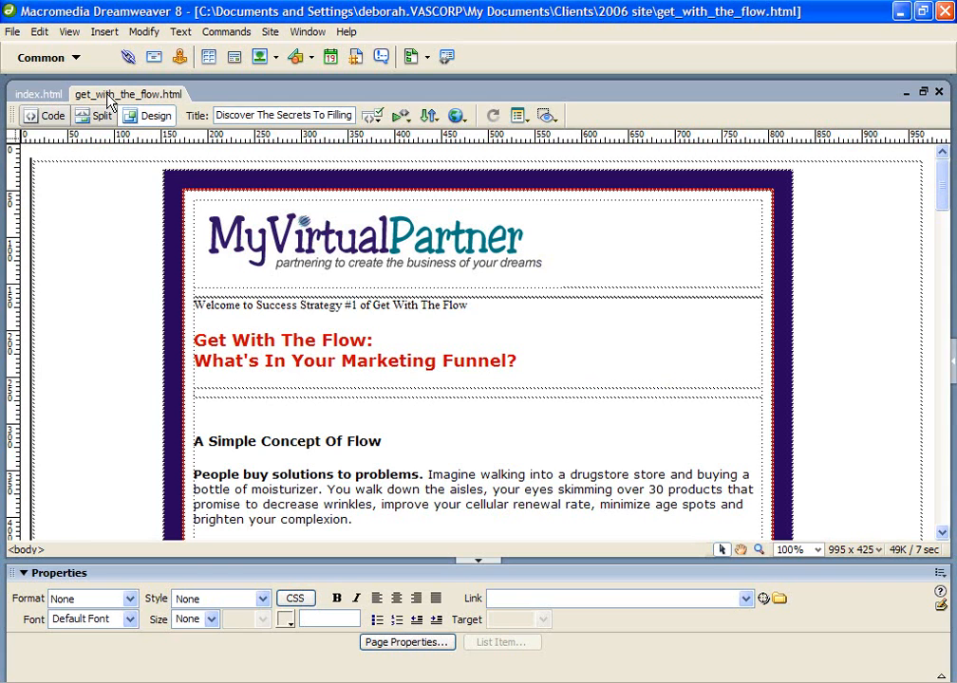
click(392, 227)
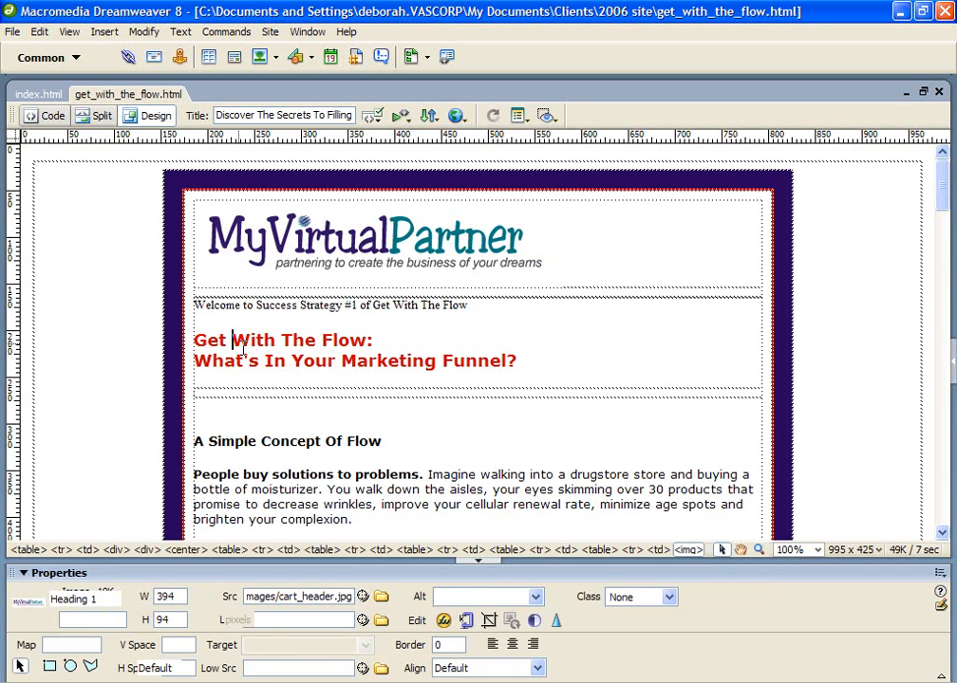
drag(231, 339, 273, 361)
click(329, 448)
scroll(327, 452, down, 1)
scroll(342, 414, down, 15)
drag(408, 293, 342, 297)
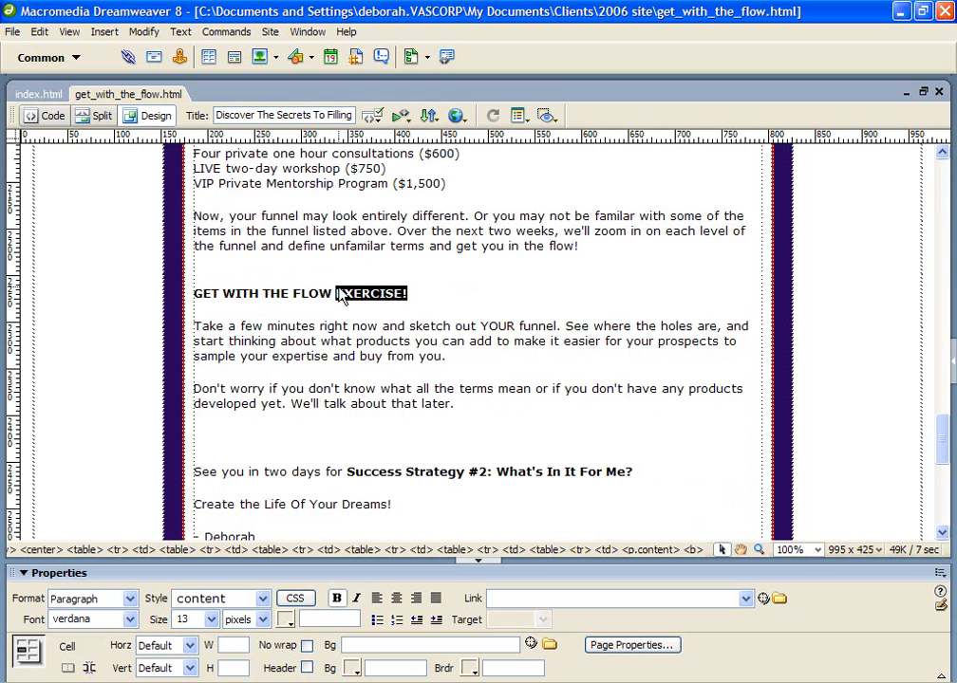
scroll(410, 369, down, 2)
drag(496, 418, 636, 422)
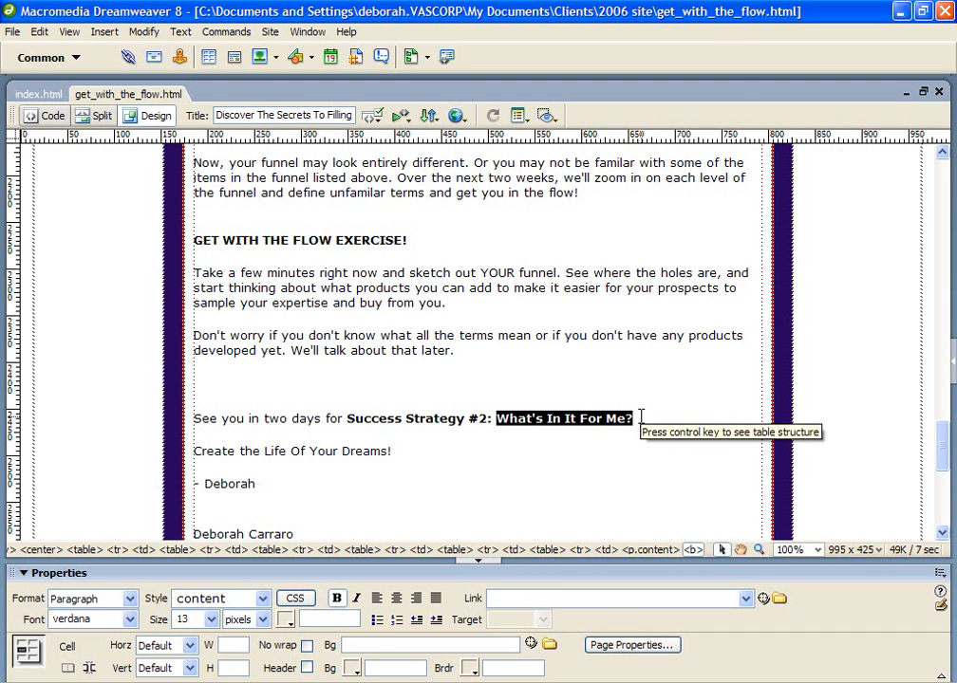
- Switch to Internet Explorer and examine the raw vegan mini-course lesson page from its header to the subscription form
key(alt+Tab)
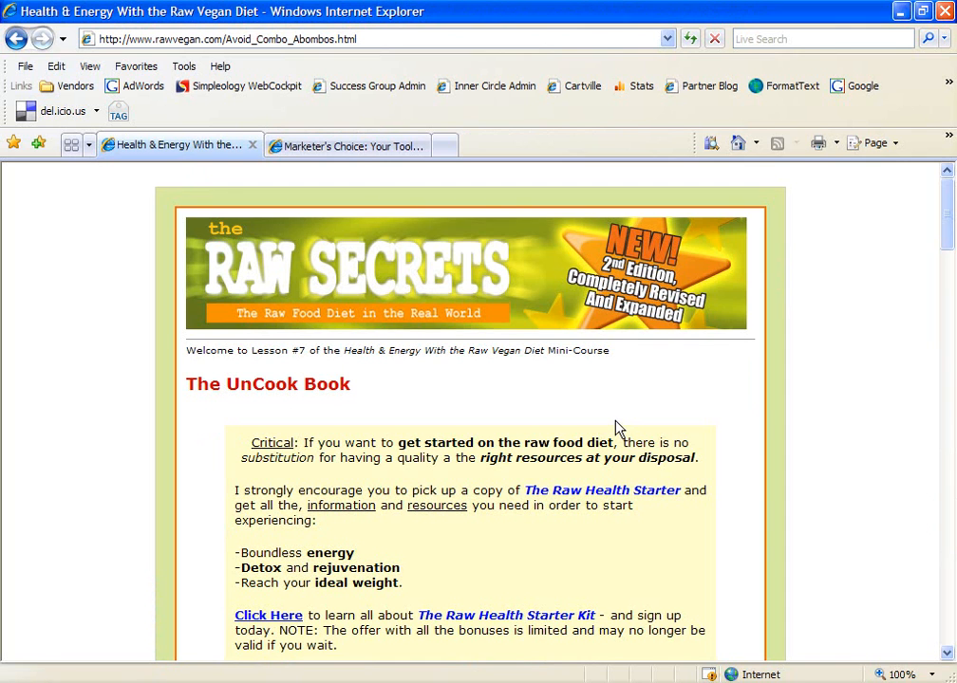
scroll(612, 434, down, 3)
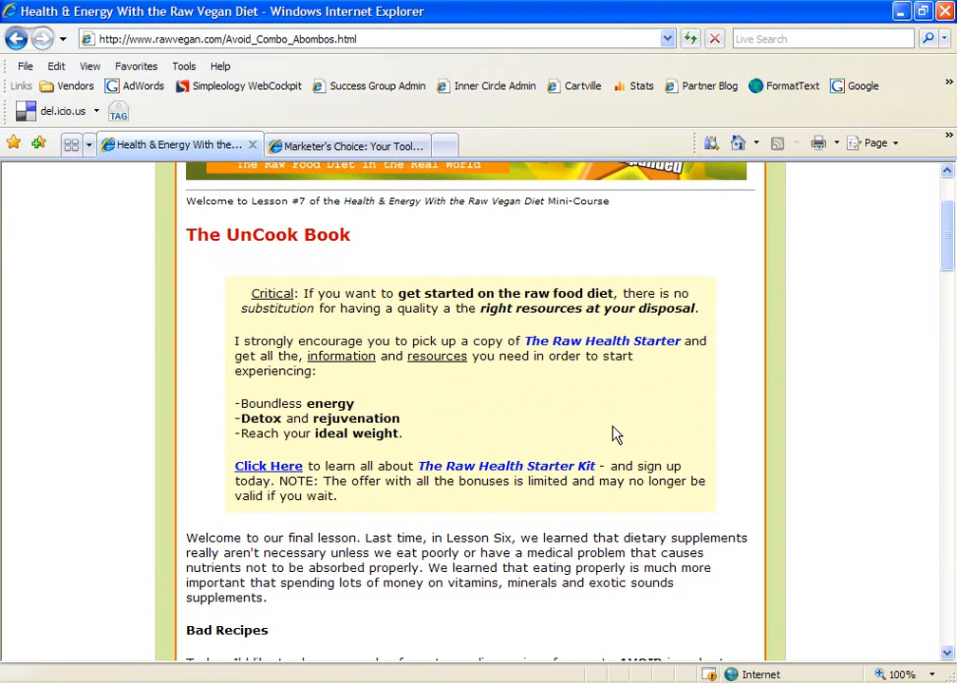
scroll(612, 434, down, 20)
scroll(609, 424, down, 9)
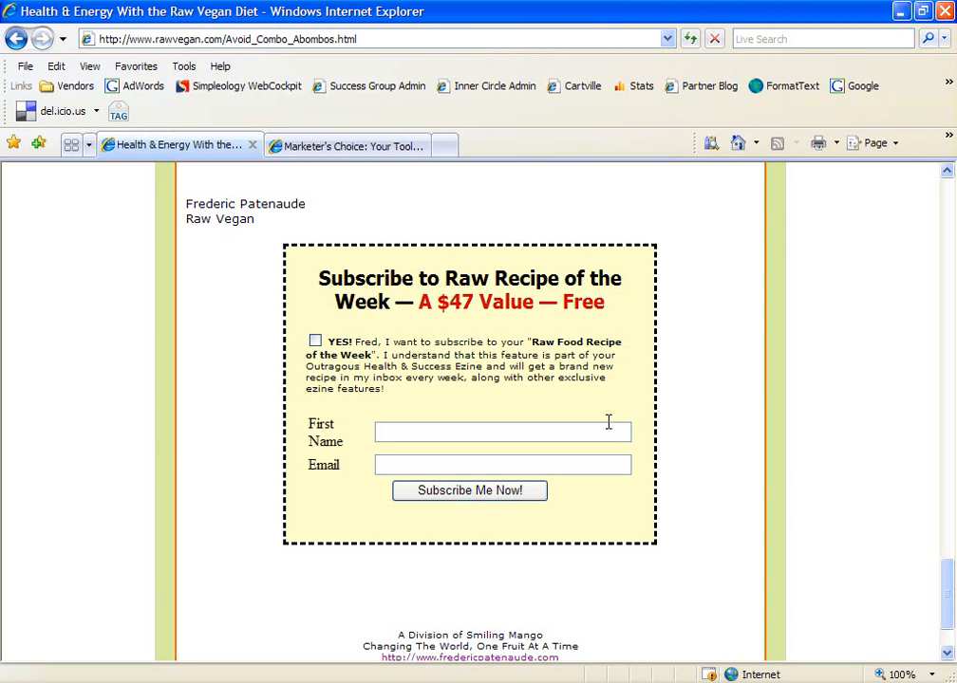
- Start a new autoresponder in MarketersChoice and name it "Mini-Course: Get With The Flow - HTML"
key(ctrl+Tab)
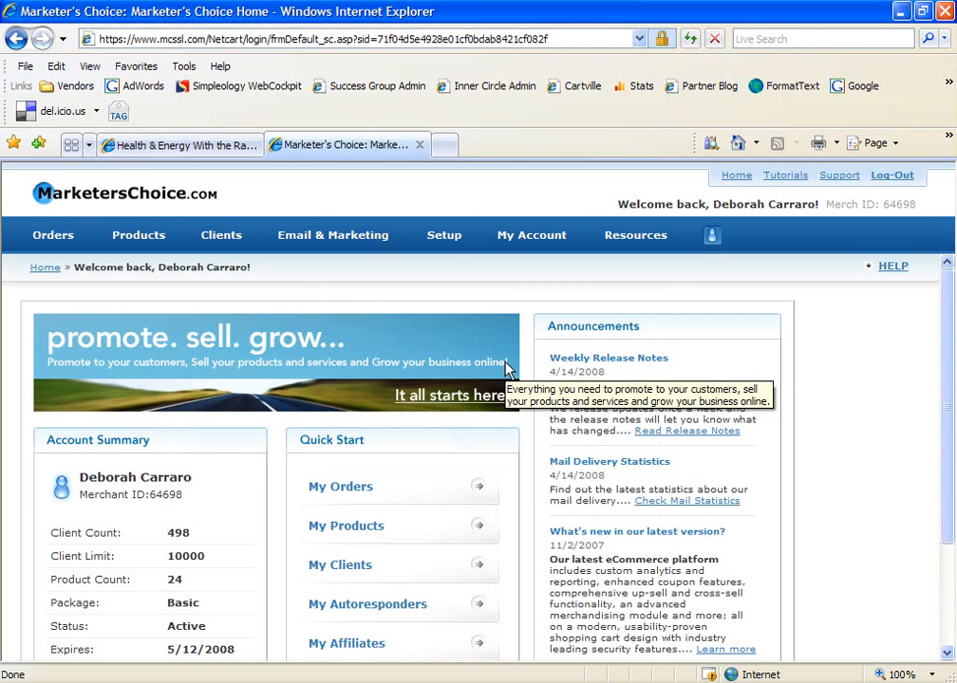
mouse_move(348, 237)
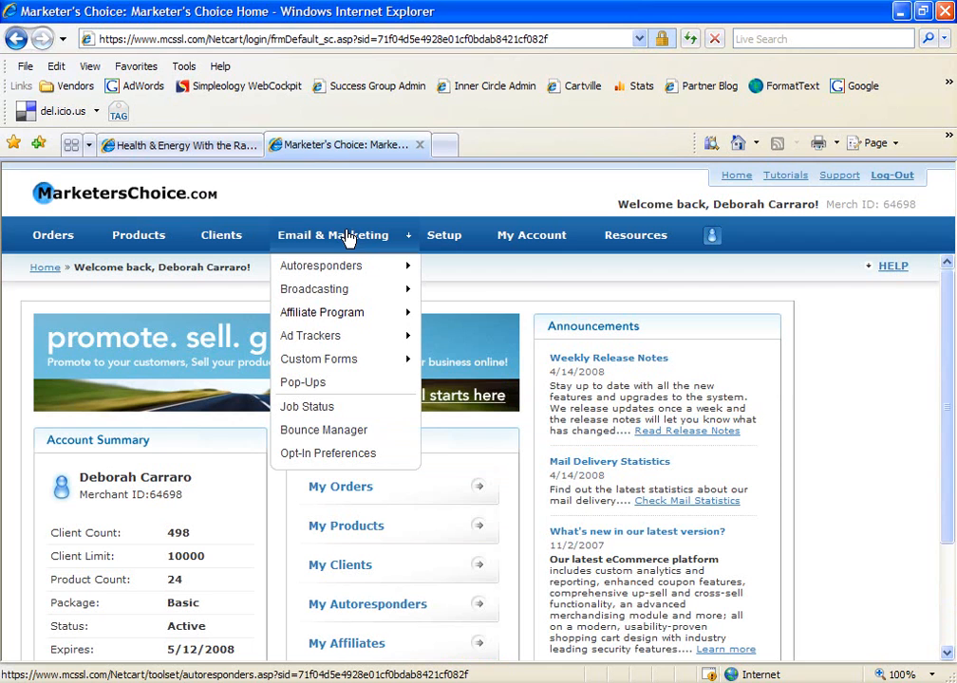
mouse_move(348, 266)
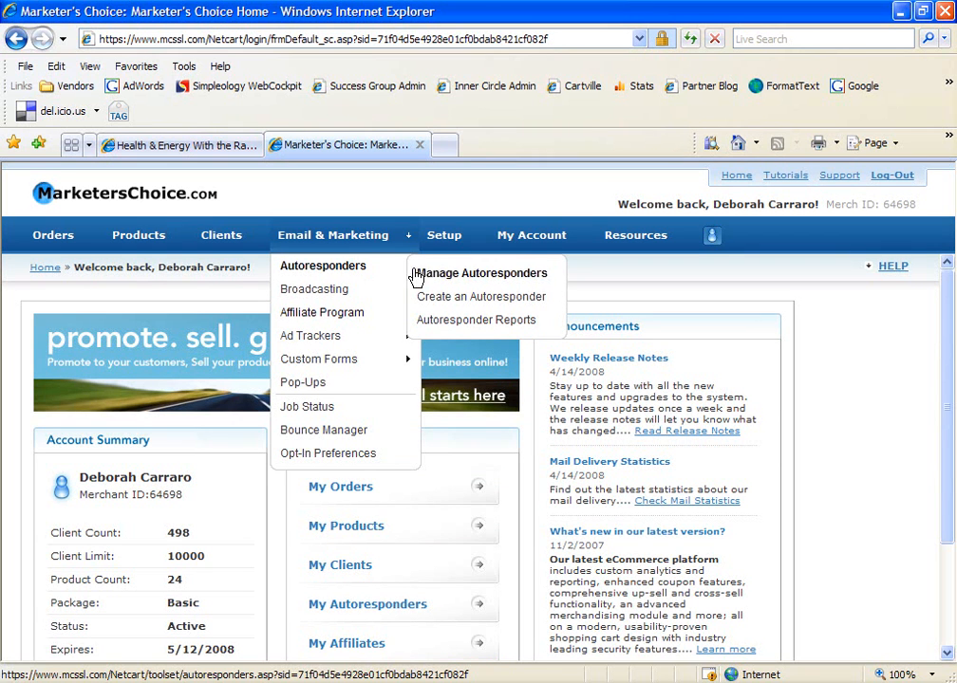
click(448, 296)
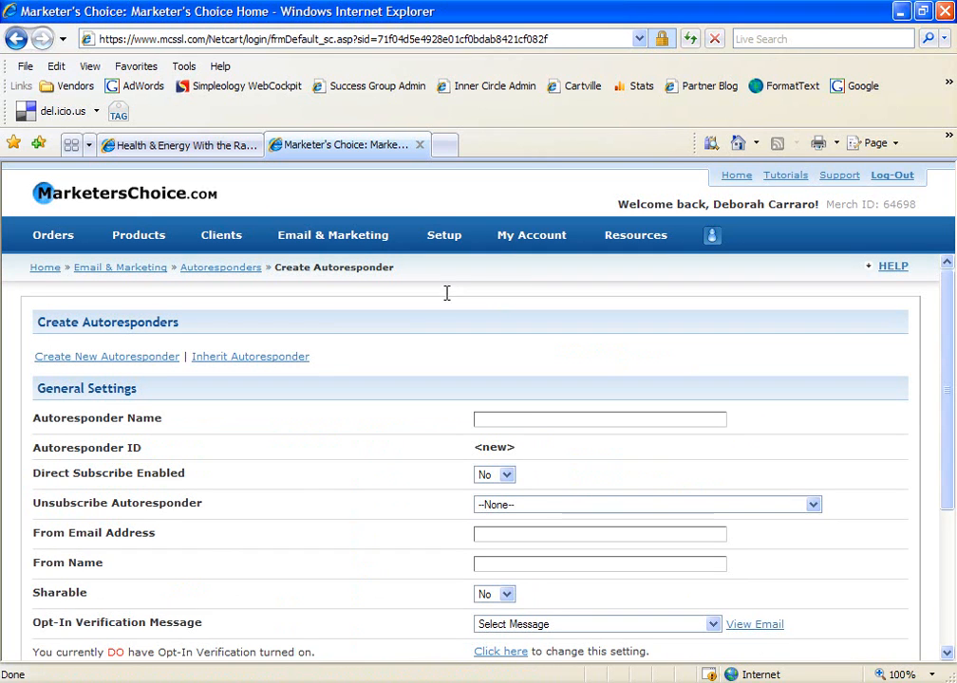
click(503, 418)
text(Mini-)
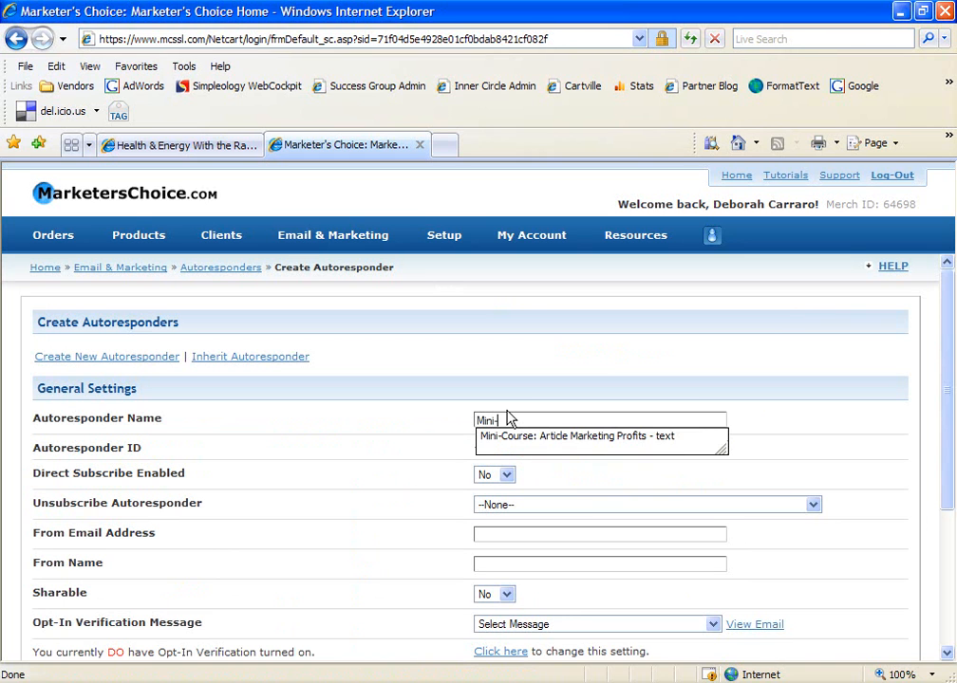
text(Course: Get)
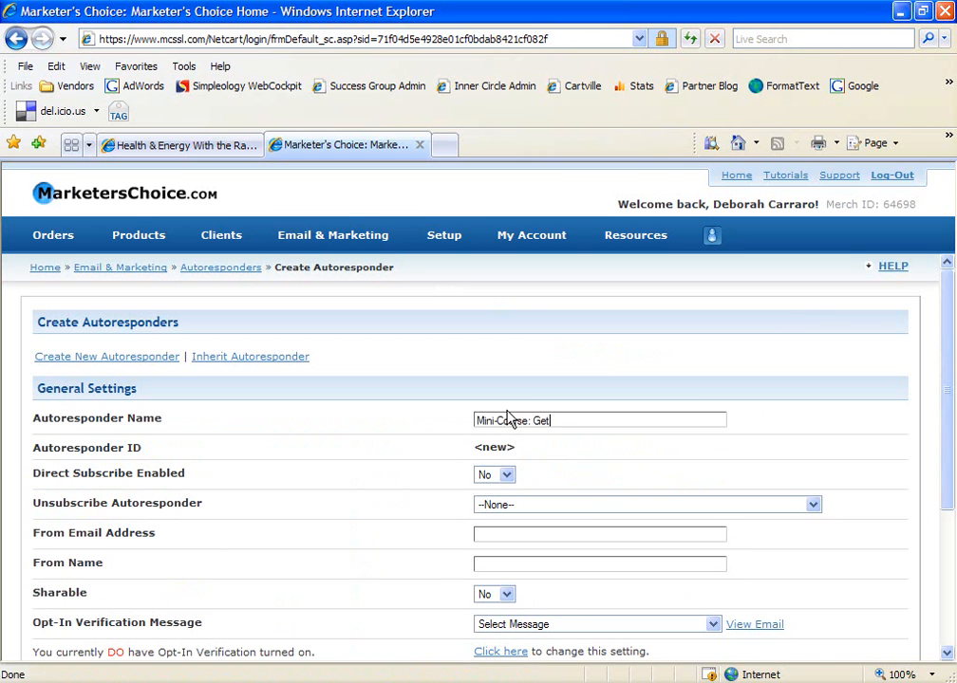
text( With The Flow - HTML)
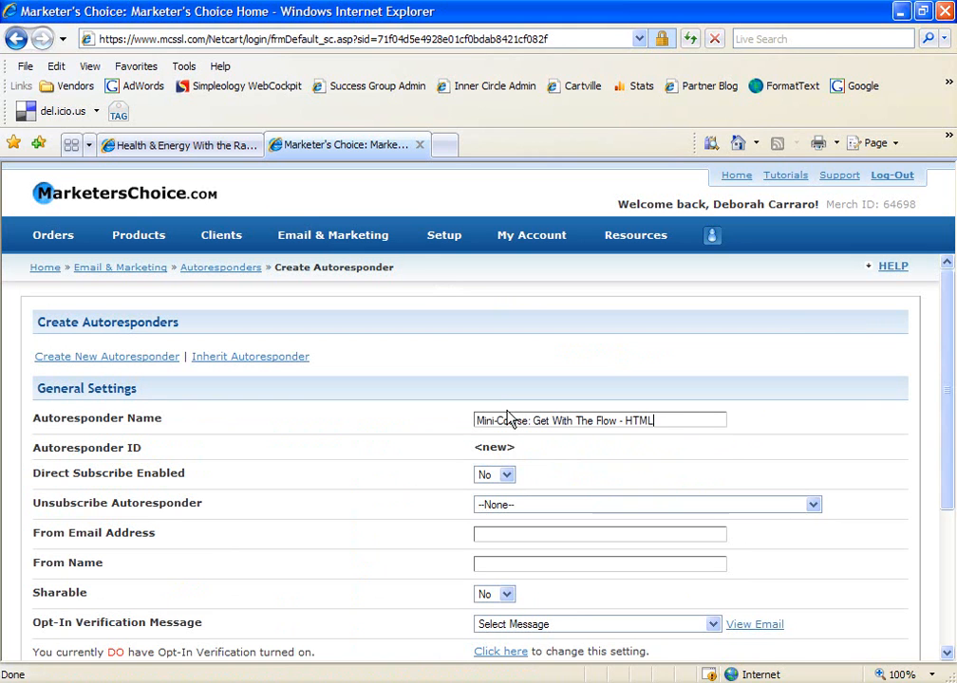
key(Tab)
- Fill in the autoresponder's from email address and from name, and save its general settings
drag(516, 451, 476, 454)
click(423, 540)
scroll(424, 540, down, 3)
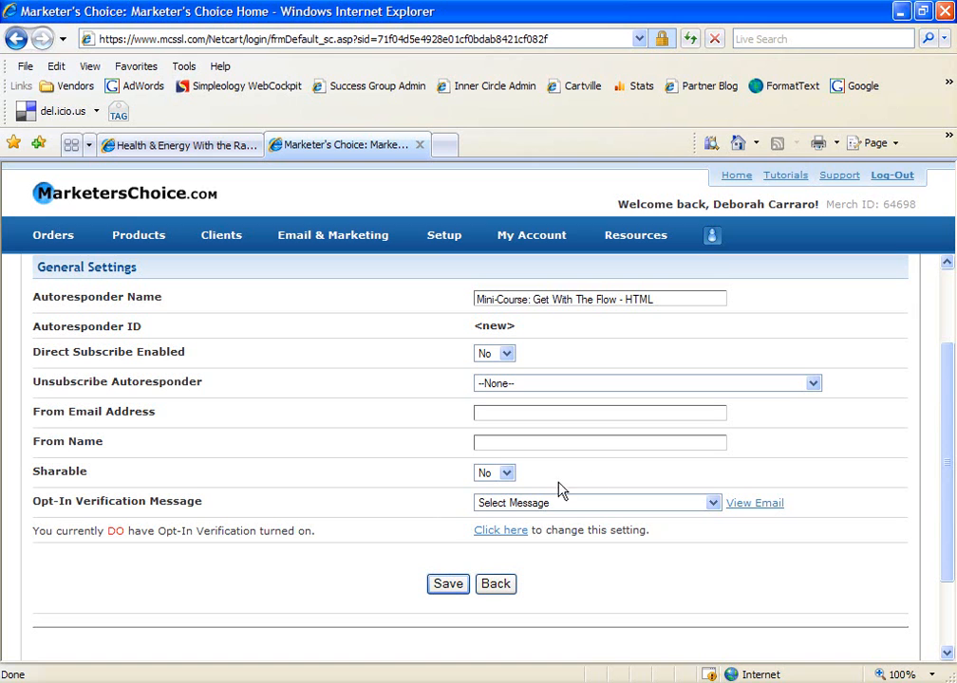
click(554, 418)
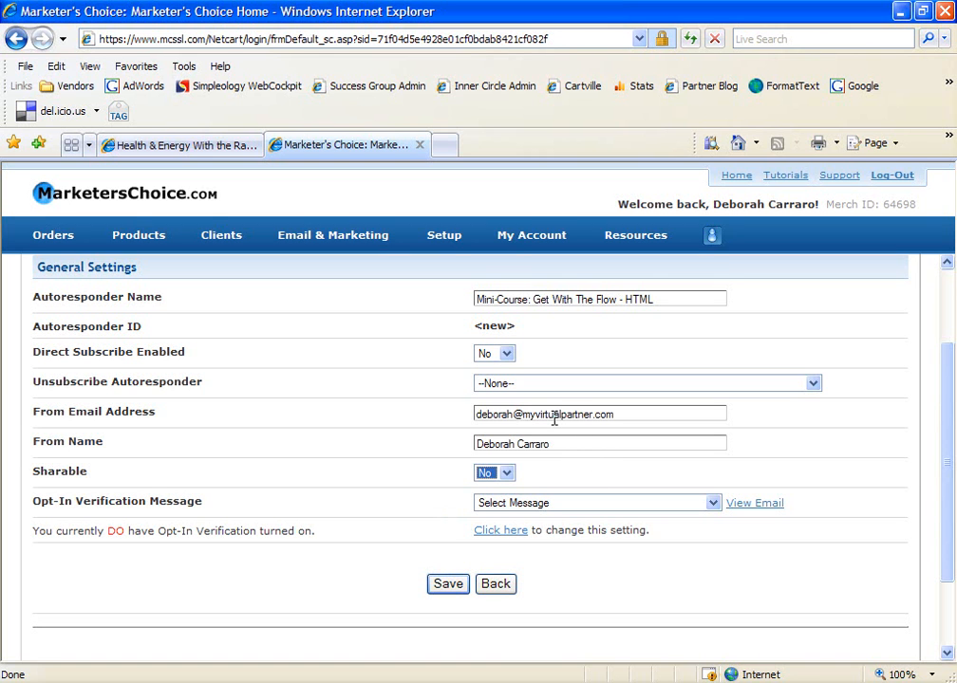
click(450, 583)
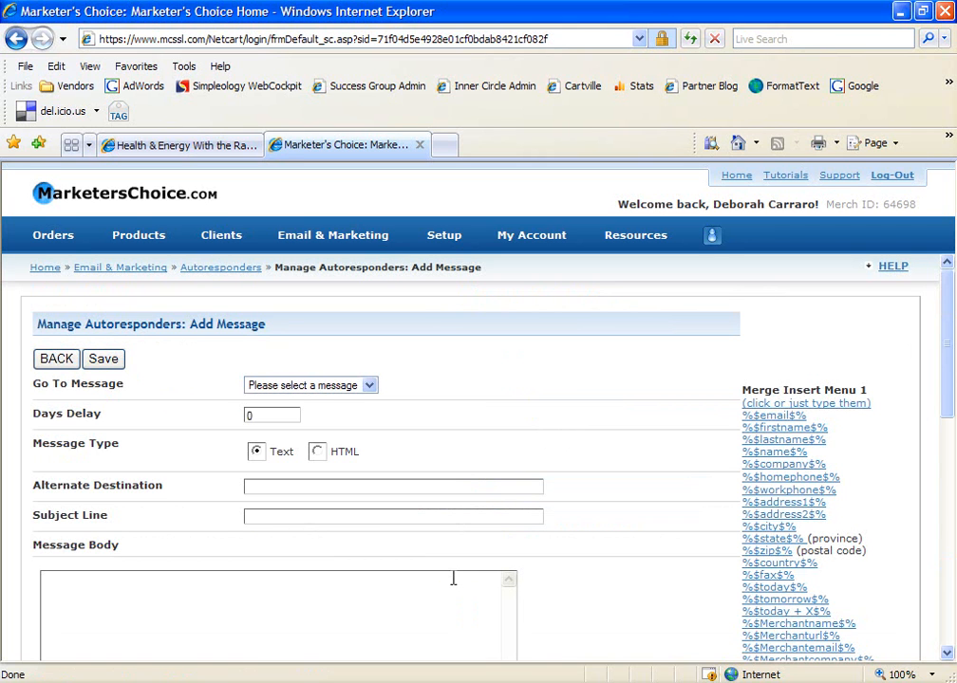
- Switch to Dreamweaver and copy the entire HTML source code of get_with_the_flow.html
key(alt+Tab)
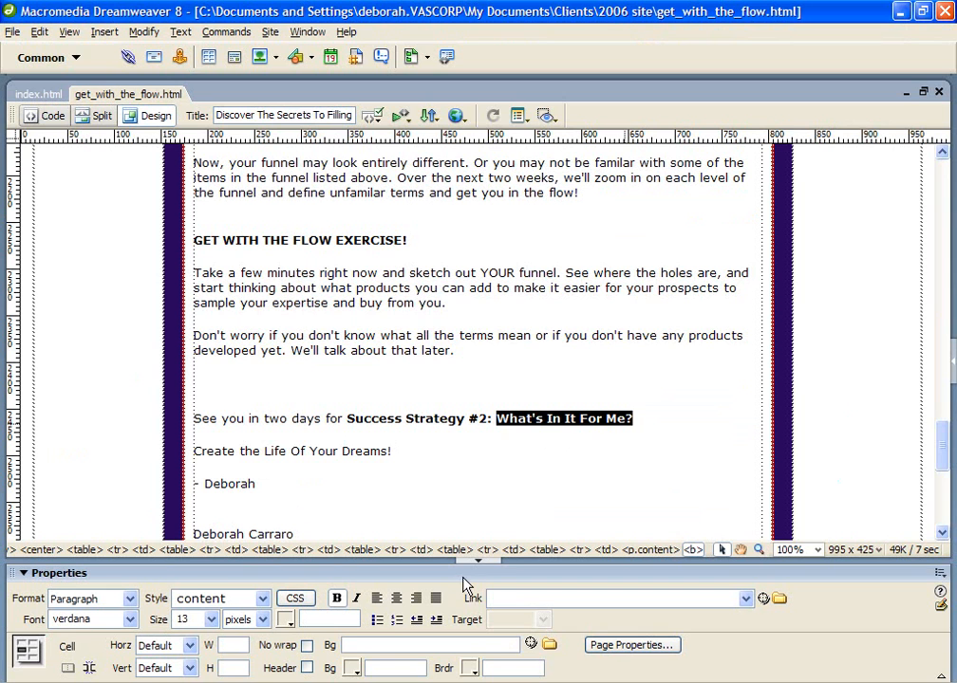
click(41, 119)
click(214, 248)
key(ctrl+a)
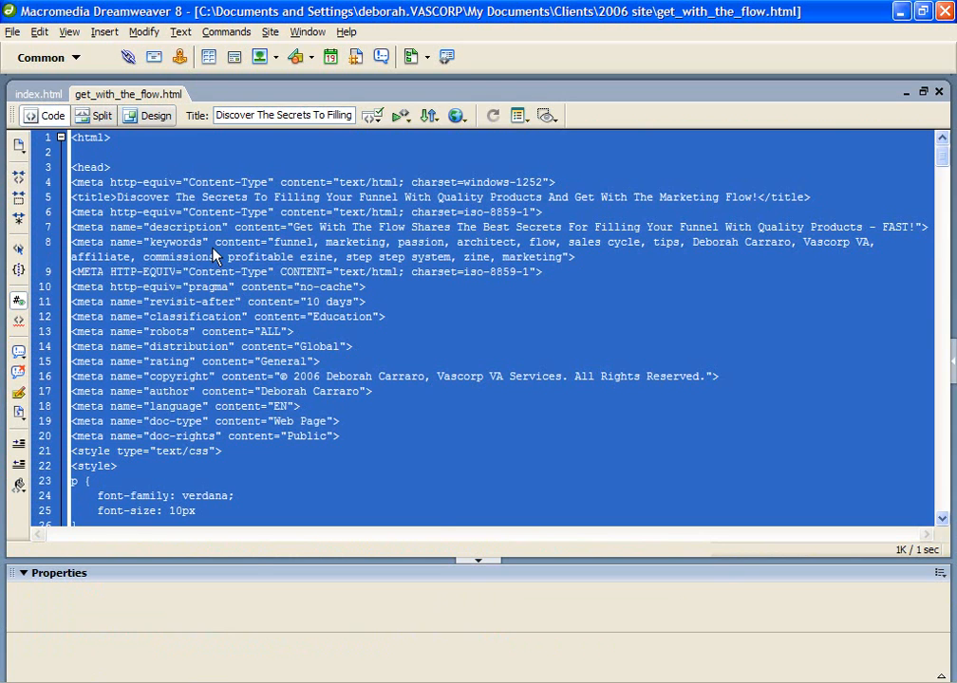
right_click(262, 259)
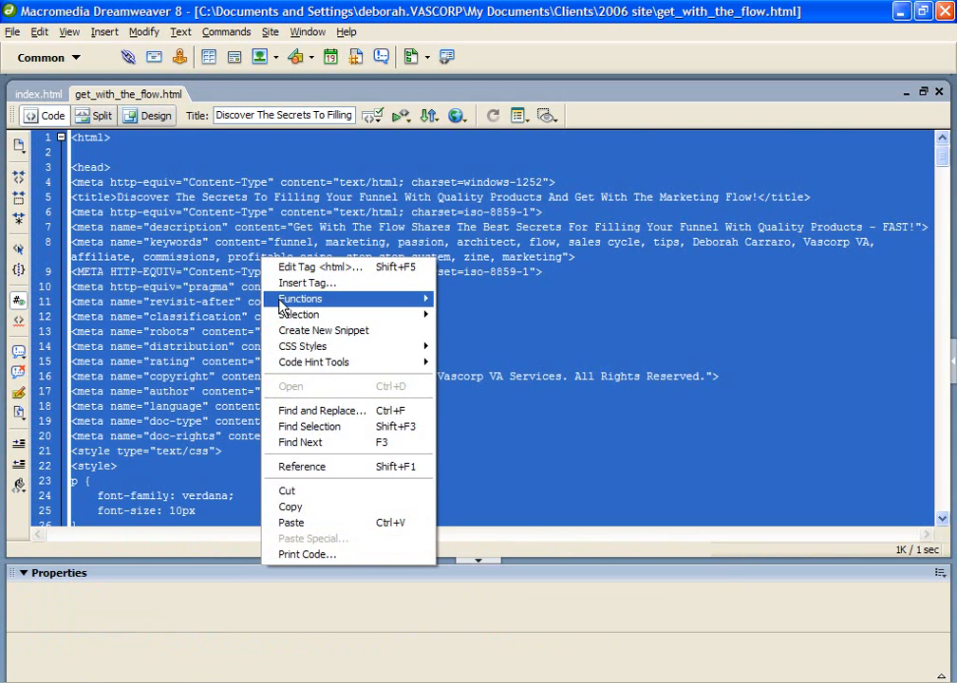
click(314, 510)
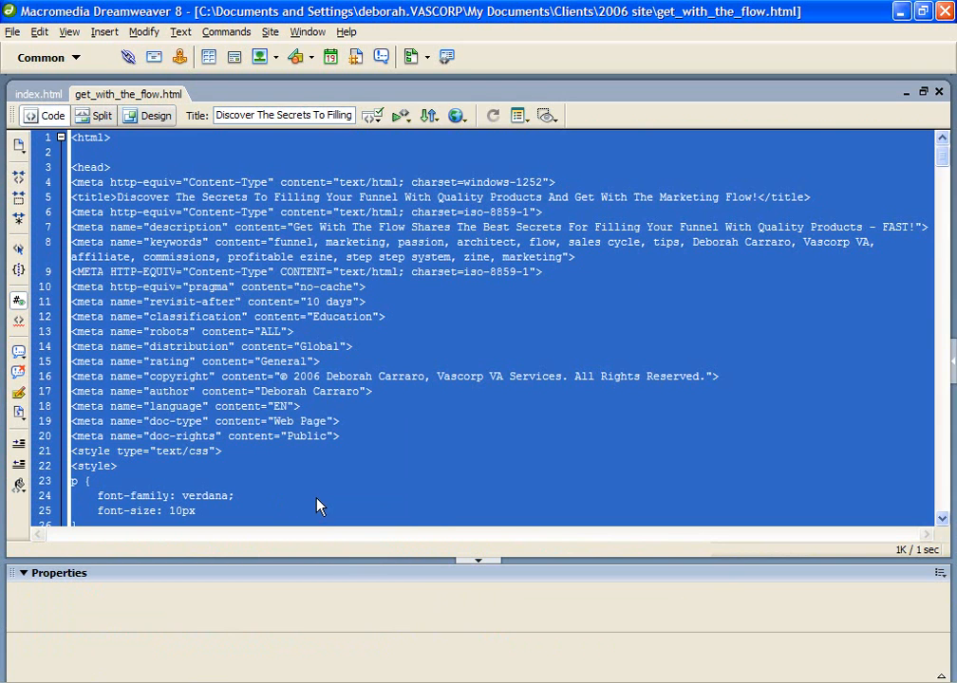
- Back in MarketersChoice, set the message type to HTML with the subject "%$firstname$%, Welcome to Lesson 1 of Get With The Flow"
key(alt+Tab)
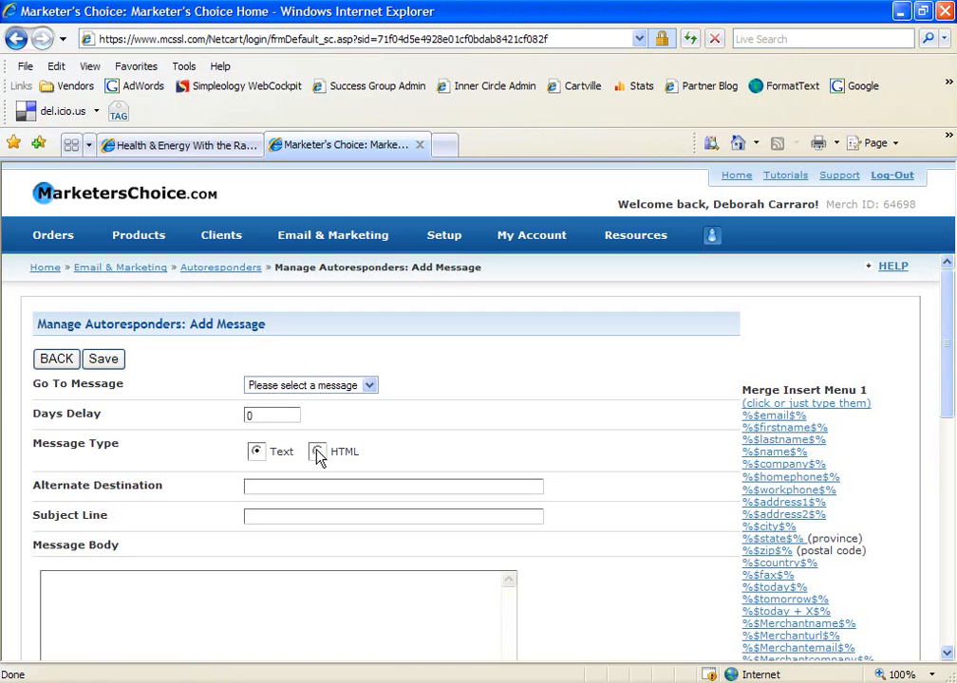
click(317, 452)
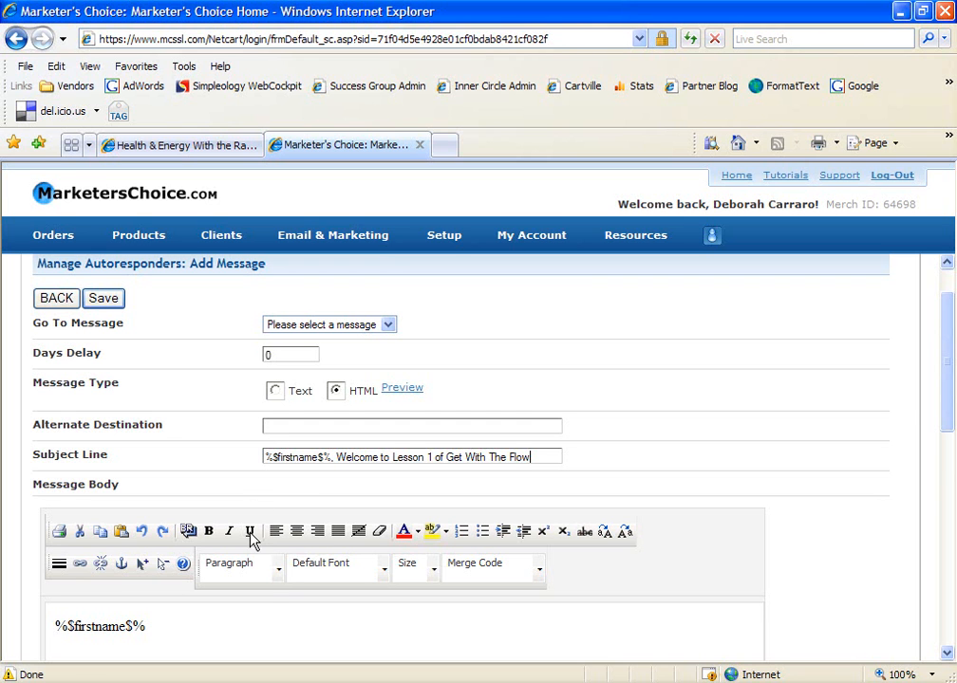
click(293, 618)
- Replace all of the message body's HTML source with the copied lesson page code and save the message
scroll(292, 621, down, 6)
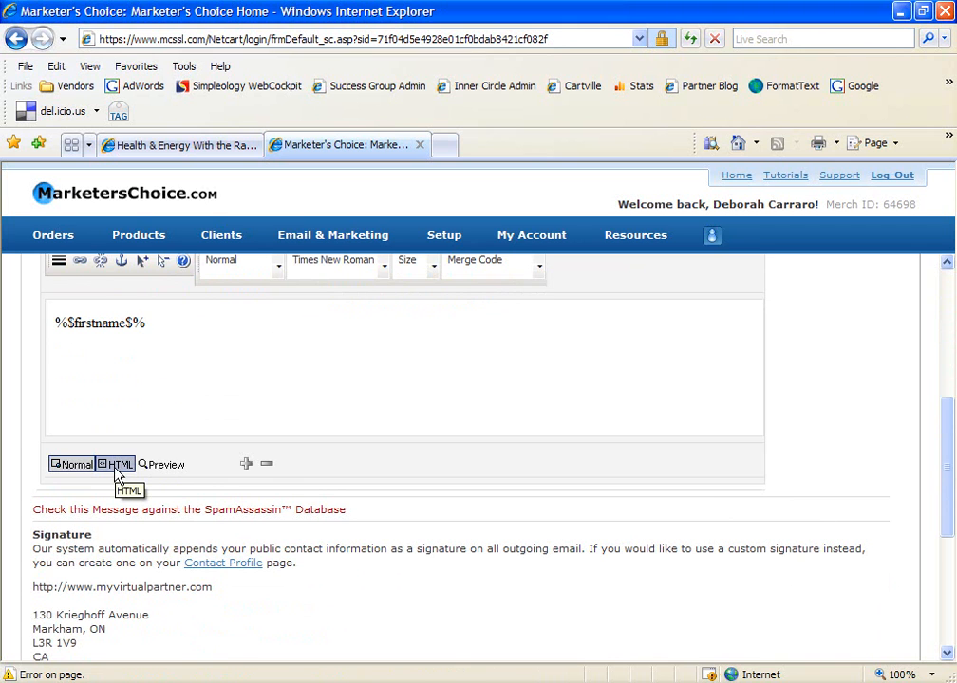
click(116, 468)
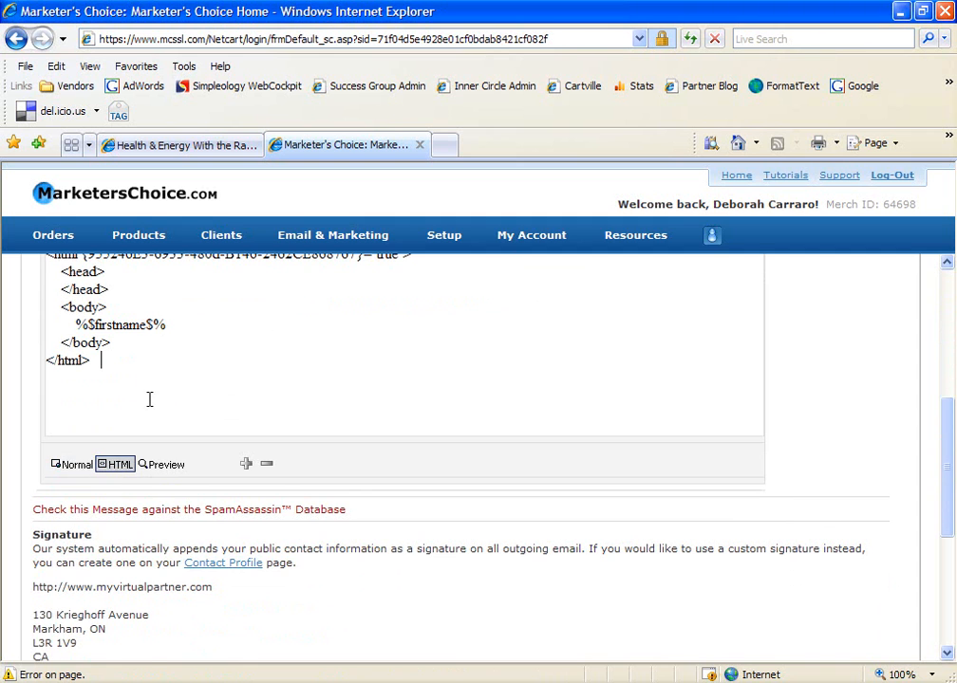
scroll(132, 389, up, 3)
drag(133, 493, 4, 374)
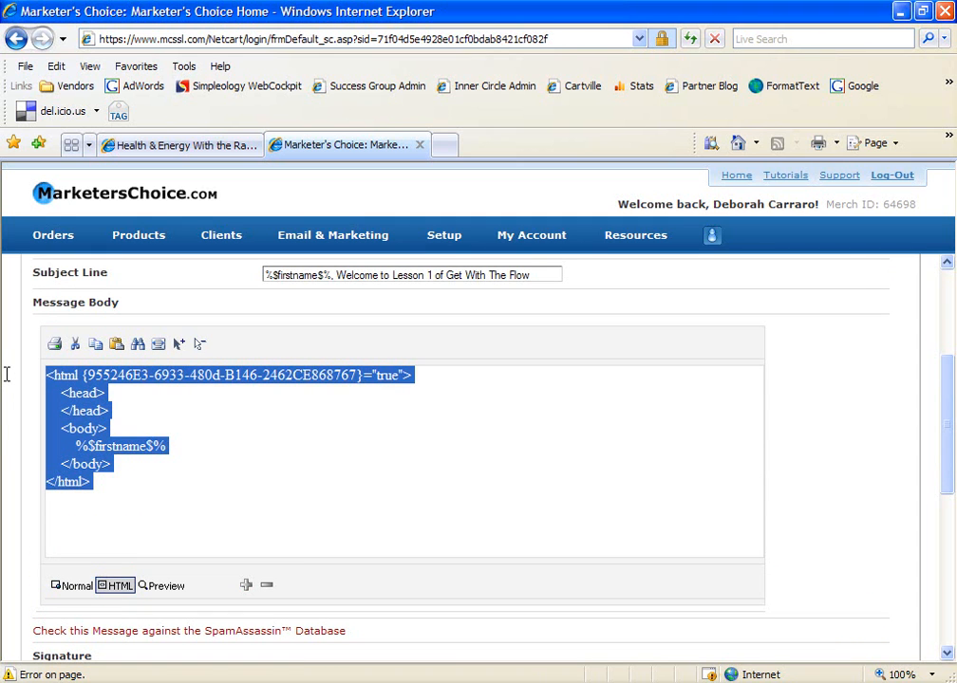
key(Delete)
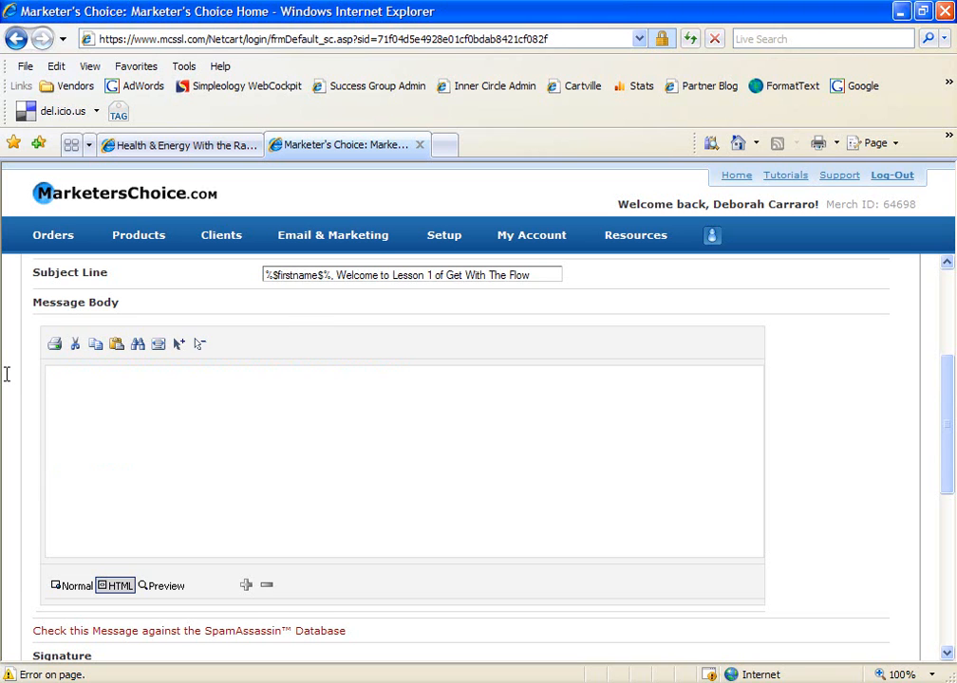
key(ctrl+v)
click(529, 395)
key(ctrl+v)
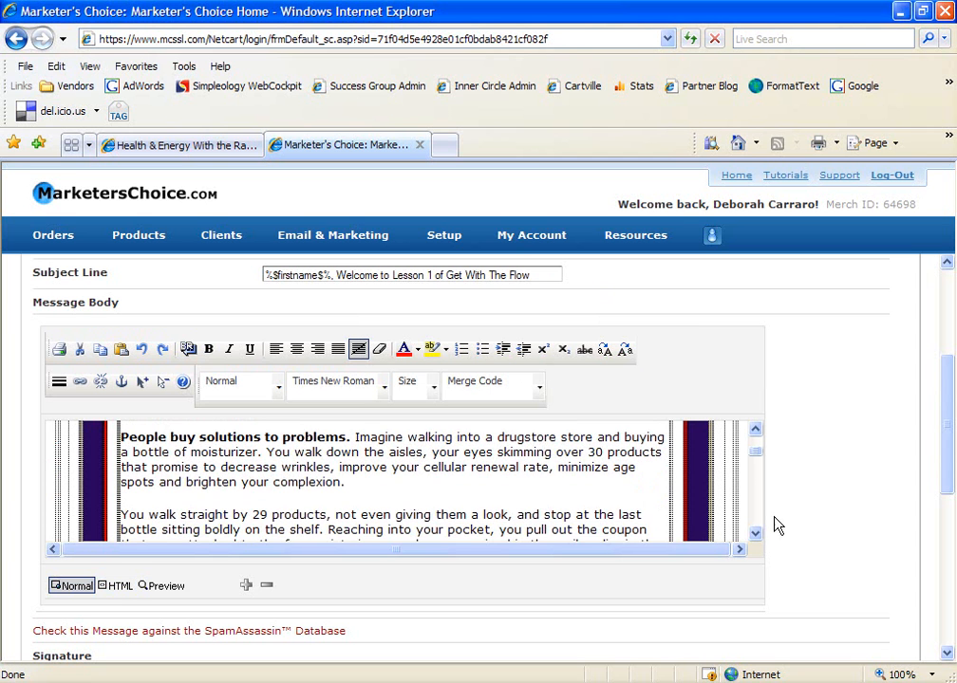
scroll(757, 533, down, 3)
scroll(438, 603, down, 3)
scroll(410, 380, up, 7)
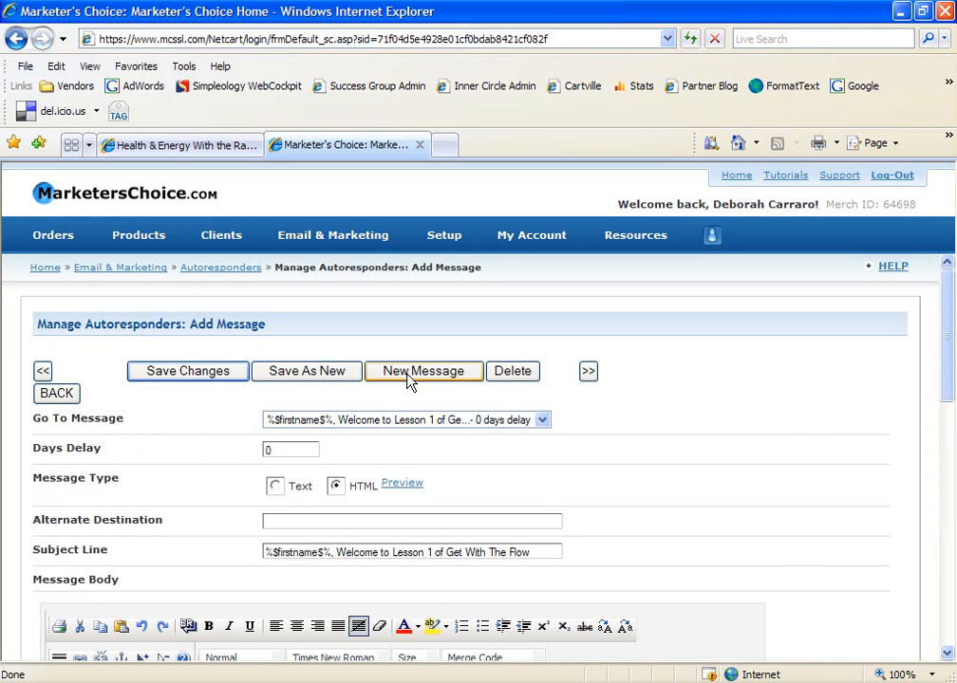
- Start another message in the autoresponder, entering a 2-day delay and choosing HTML as the message type
click(408, 377)
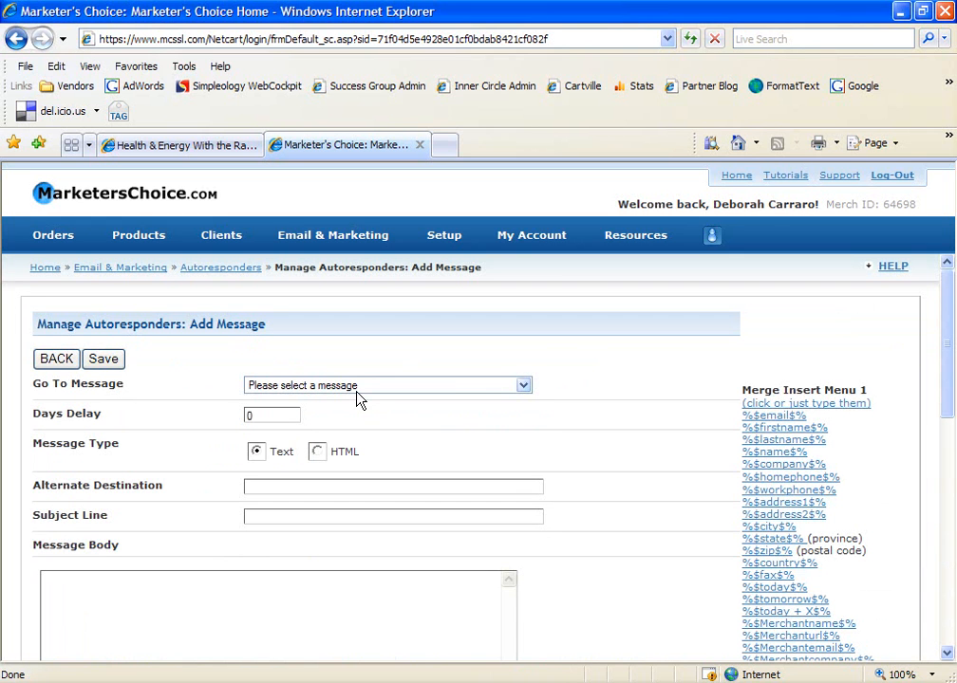
drag(269, 415, 235, 415)
text(2)
key(Tab)
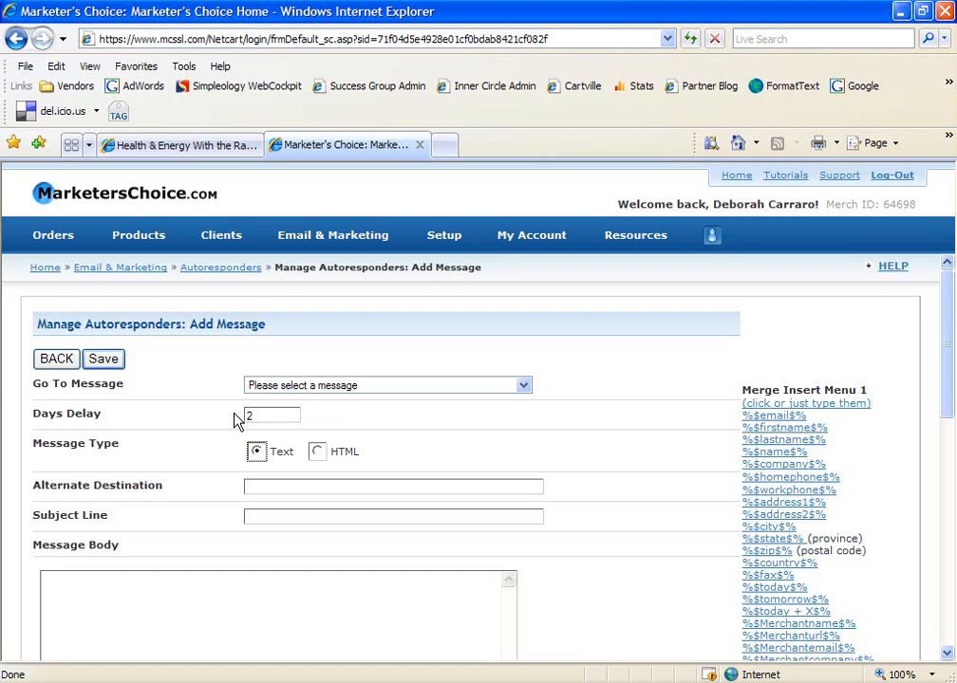
click(318, 451)
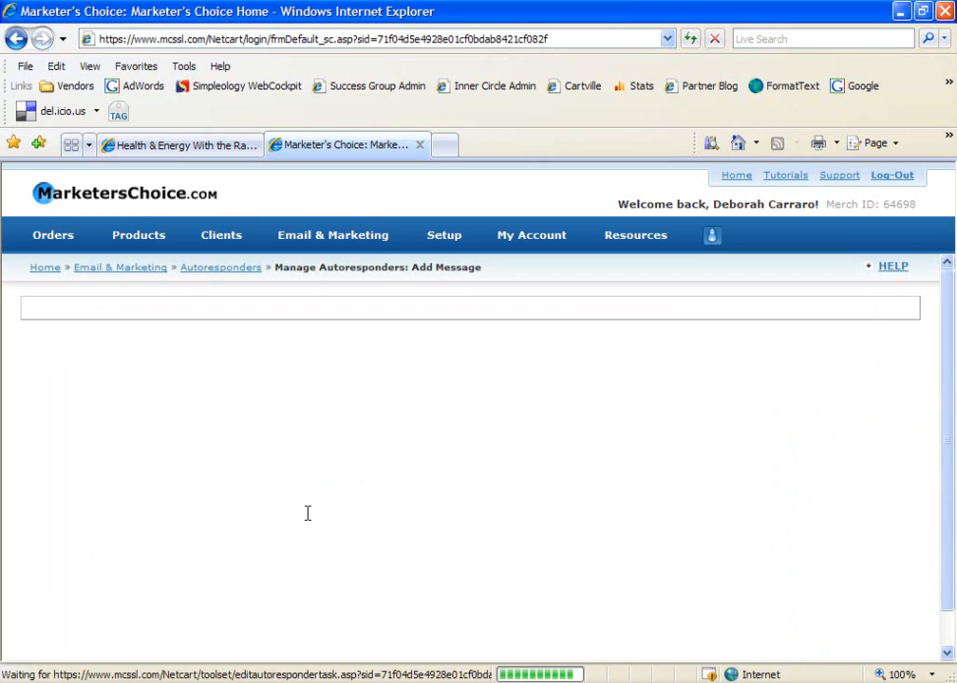
- Set the new message's subject line to "Welcome to lesson 2"
click(313, 512)
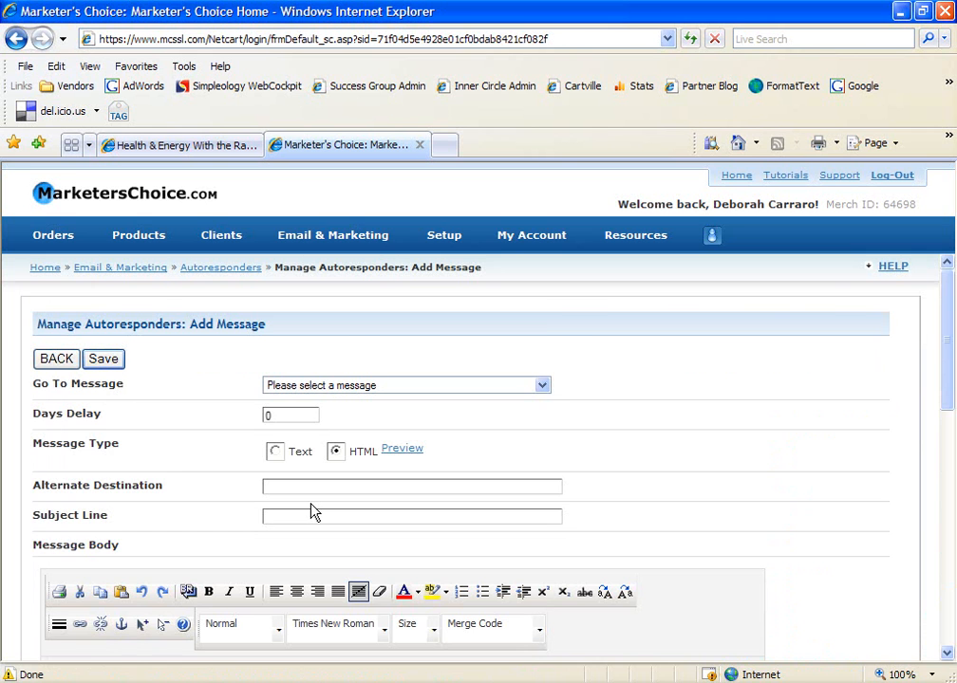
text(Welcome to lesson 2)
scroll(585, 507, down, 3)
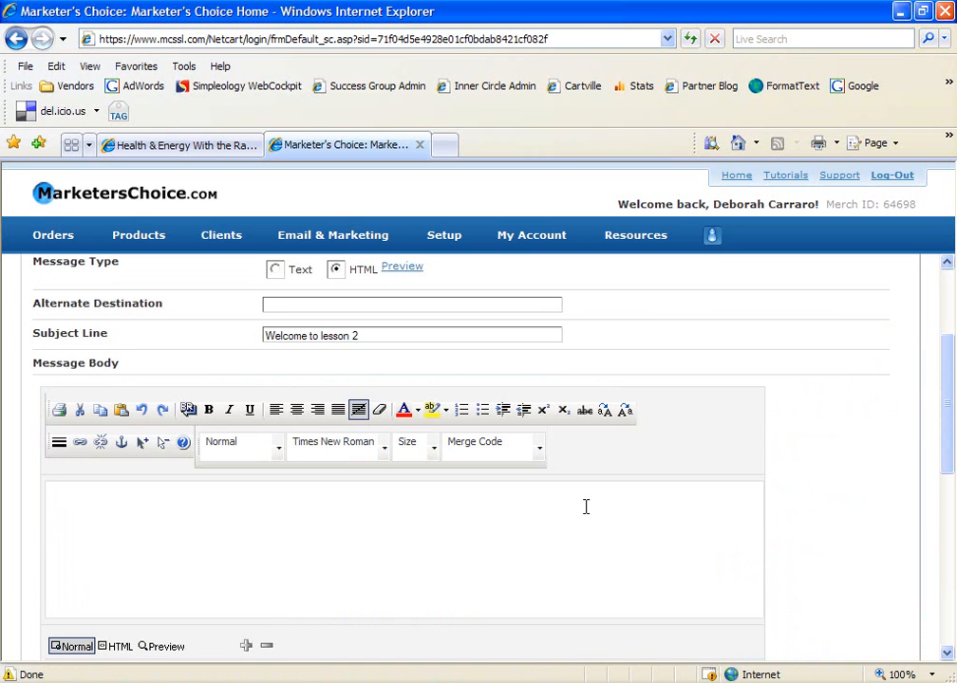
- Switch to Dreamweaver, copy the entire HTML source code of get_with_the_flow2.html, and return to the MarketersChoice message
key(alt+Tab)
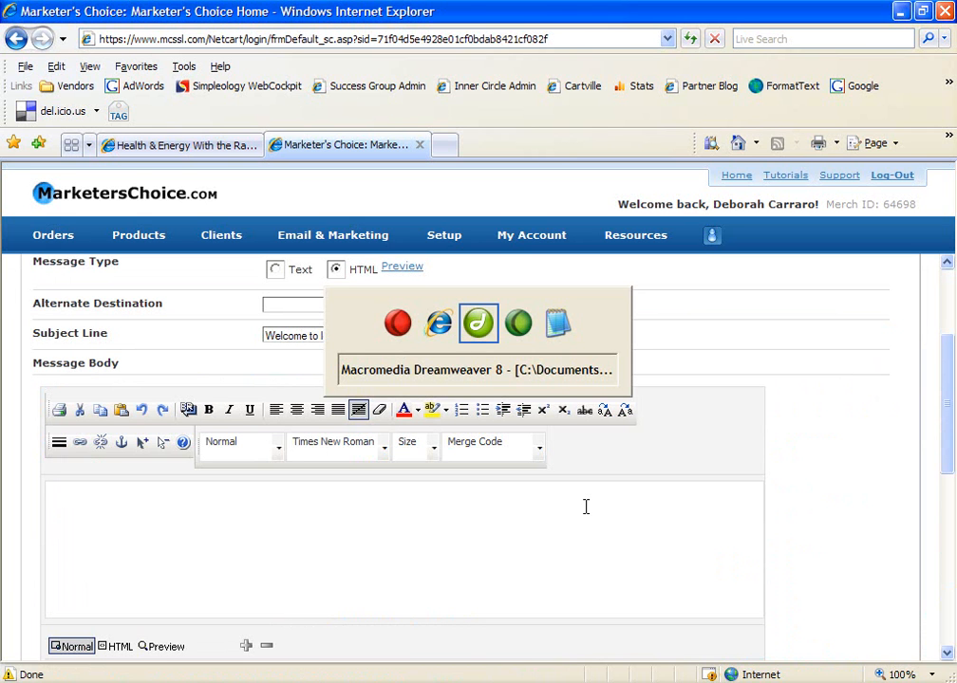
key(ctrl+a)
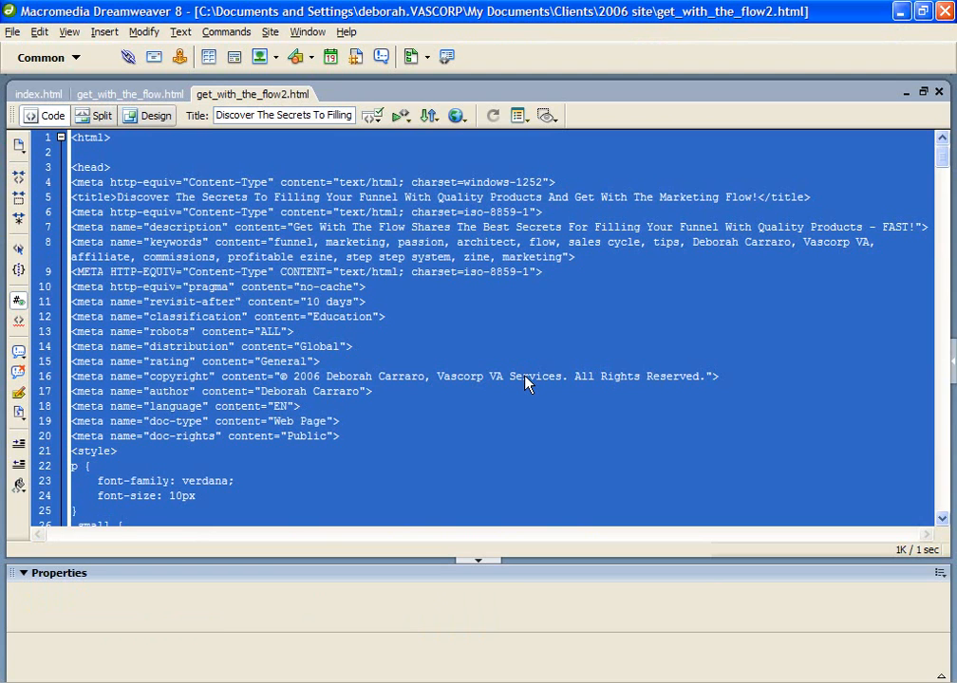
key(alt+Tab)
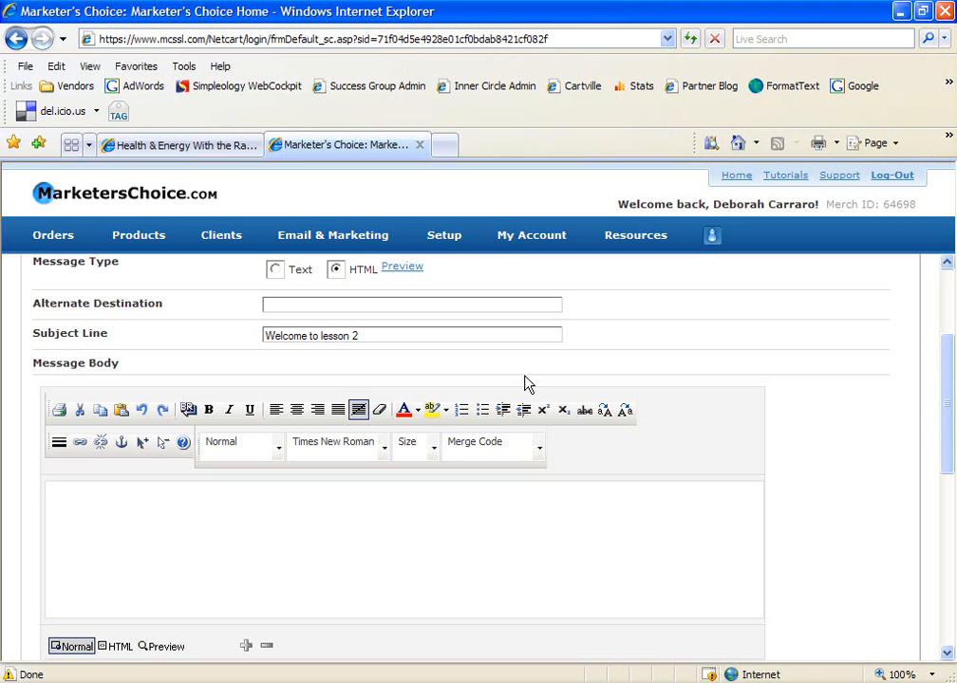
- Replace the message body's HTML source with the copied lesson 2 code, allowing clipboard access, and save the message
click(112, 650)
drag(180, 549, 38, 429)
key(Delete)
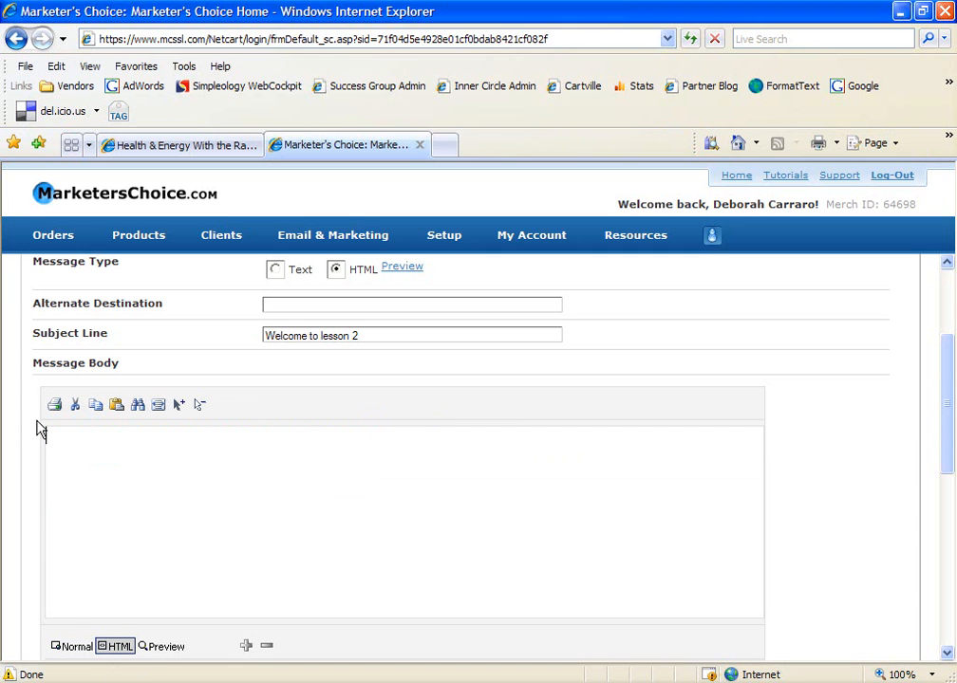
key(ctrl+v)
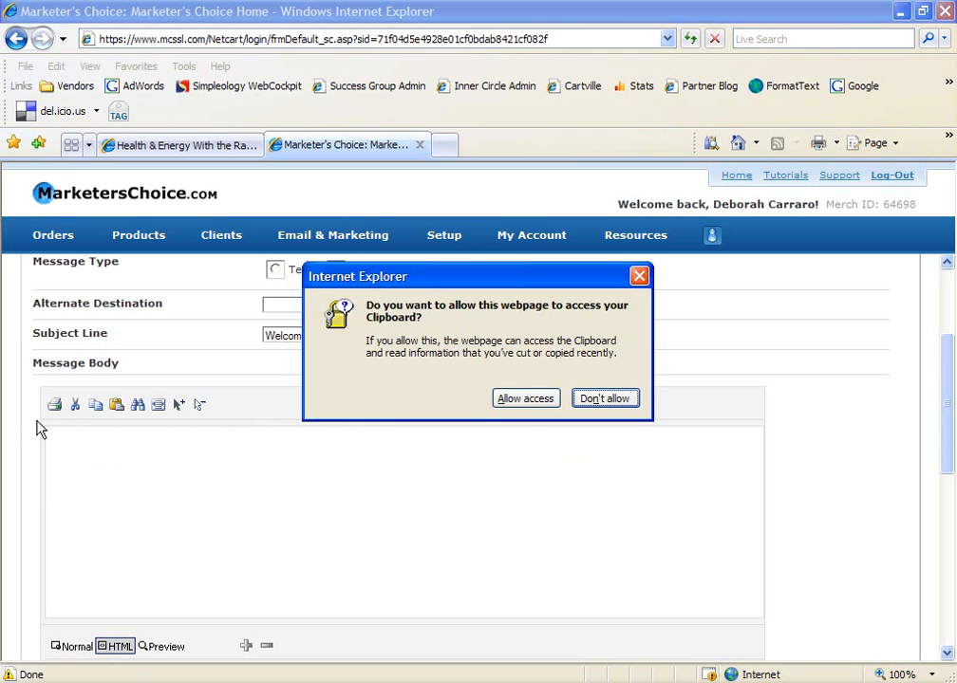
click(524, 402)
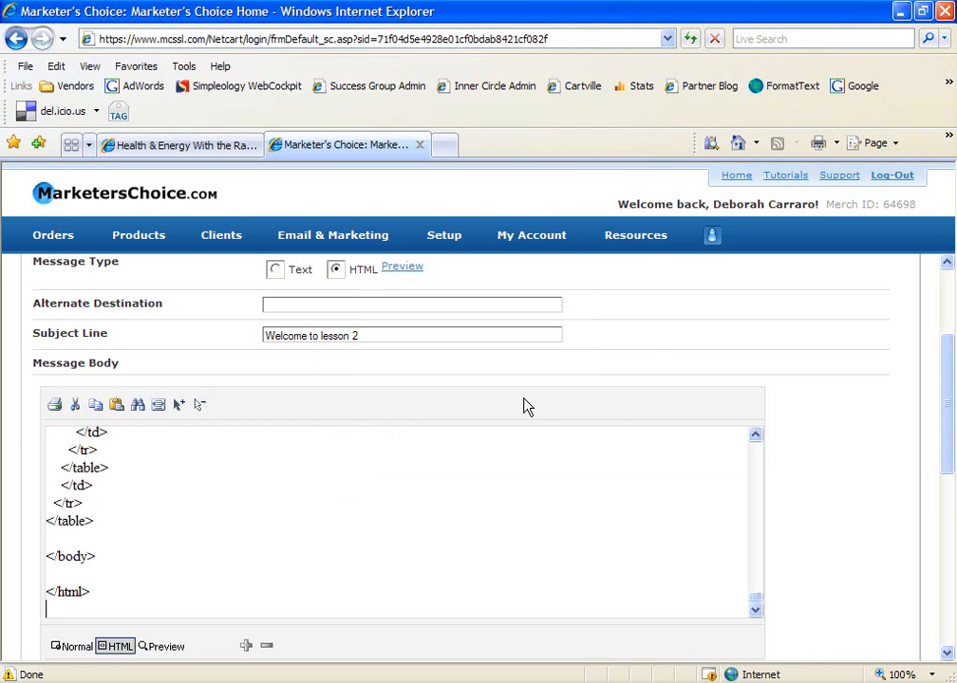
scroll(345, 508, down, 5)
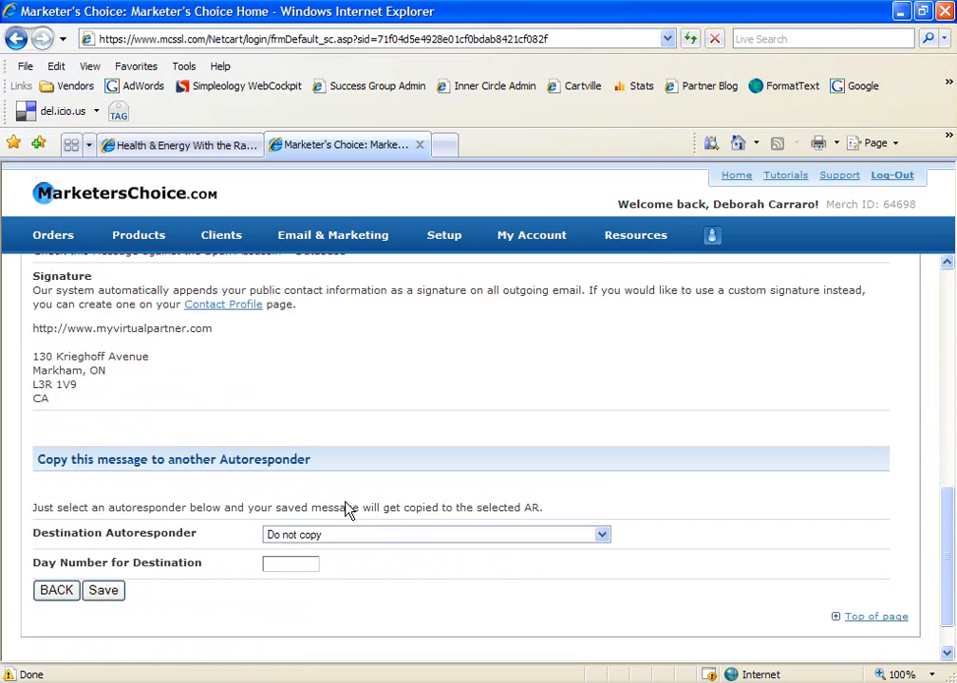
scroll(345, 508, down, 1)
click(102, 543)
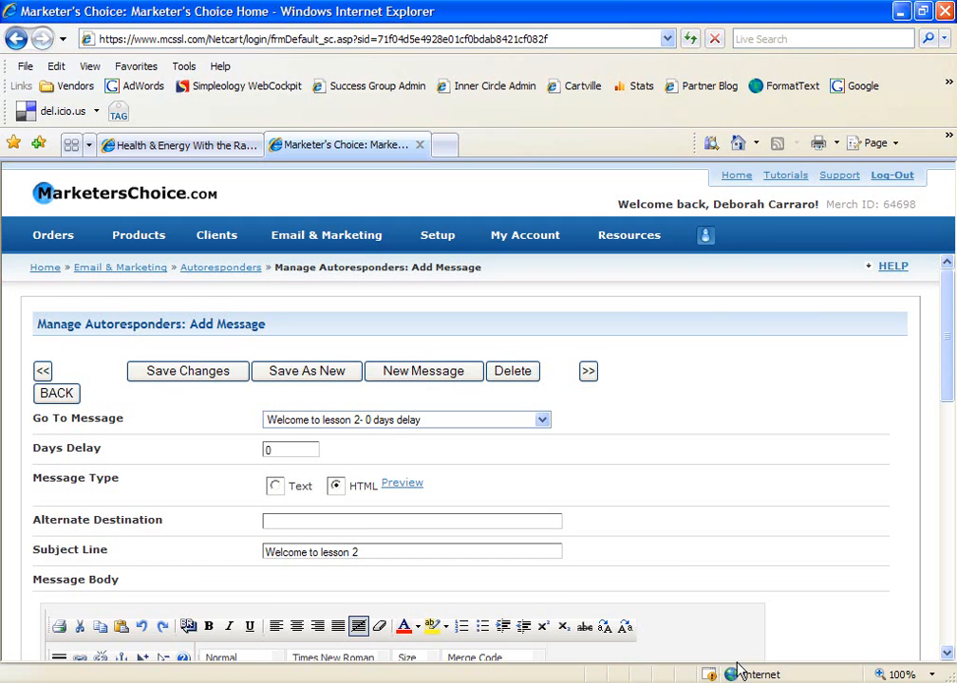
- Start a custom form generated as form HTML only, make the Name field required, and continue to its post-submit options
mouse_move(359, 244)
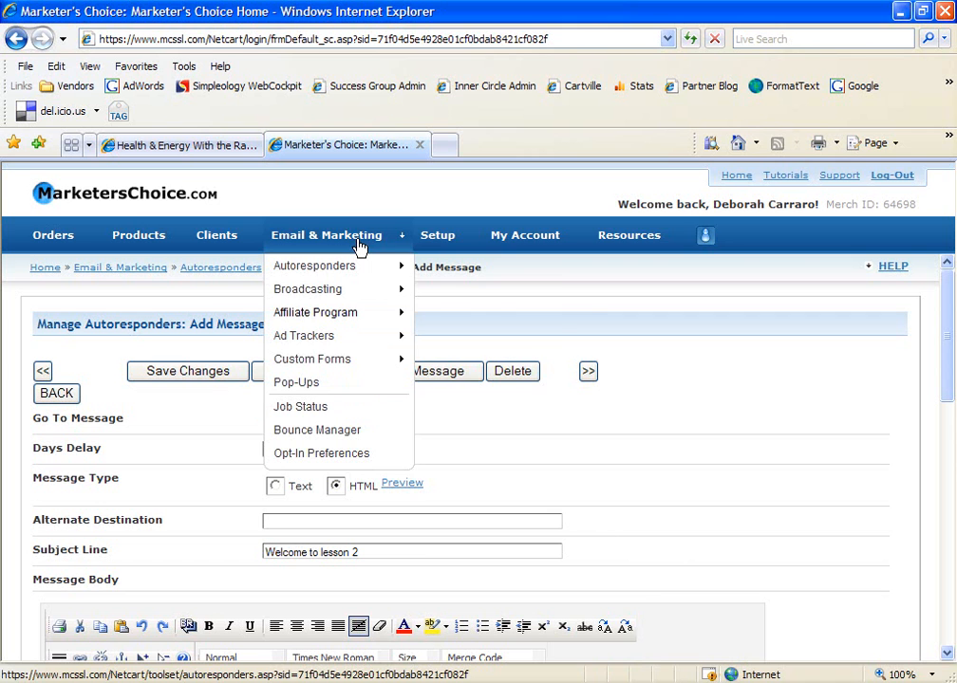
mouse_move(375, 365)
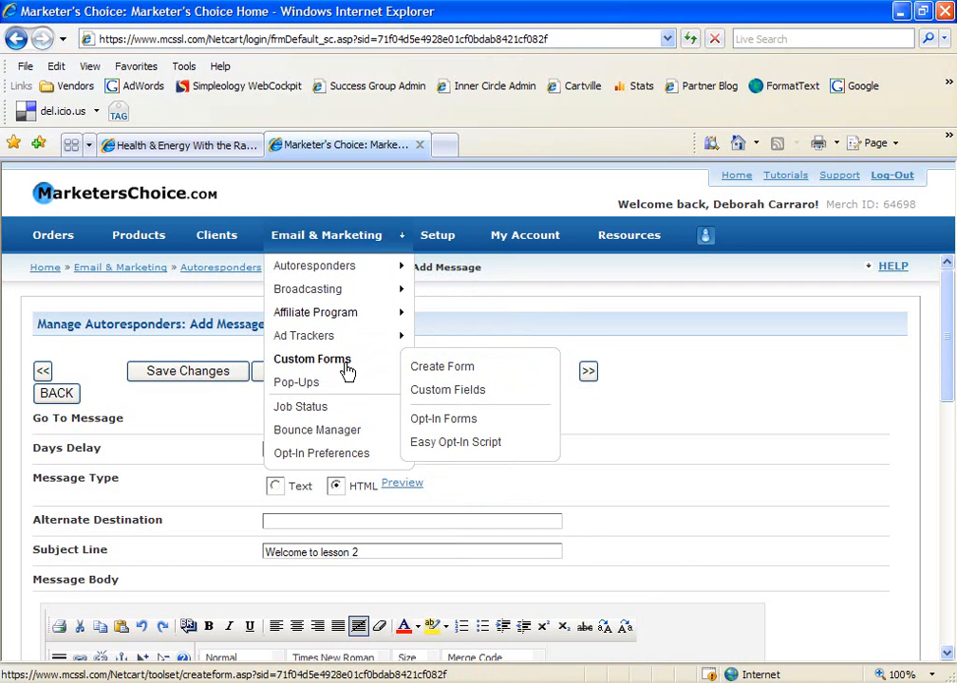
click(441, 370)
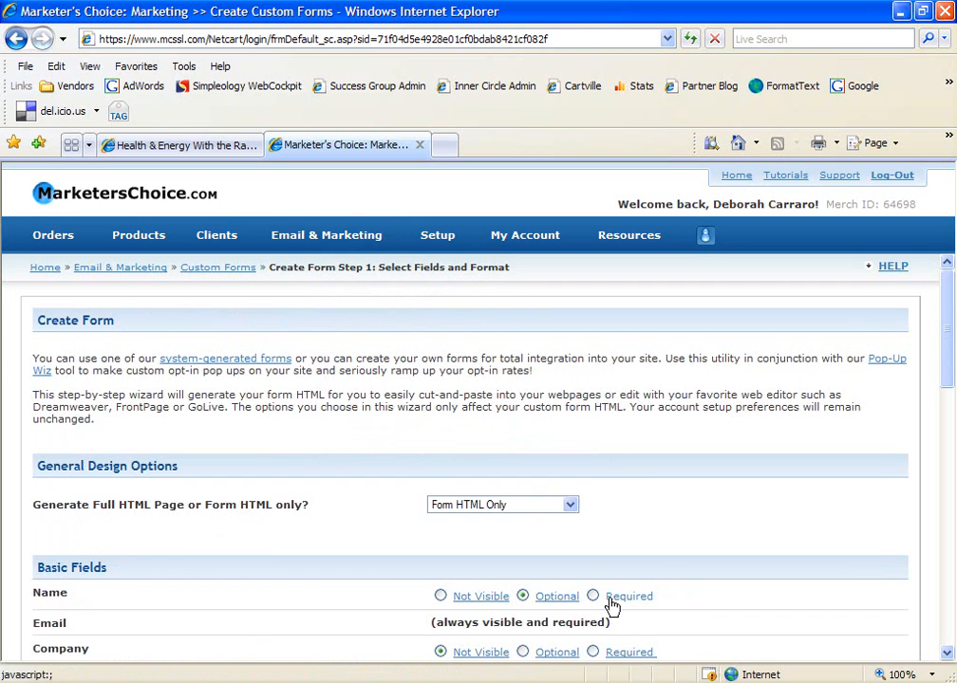
click(595, 597)
scroll(694, 576, down, 1)
scroll(694, 576, down, 1)
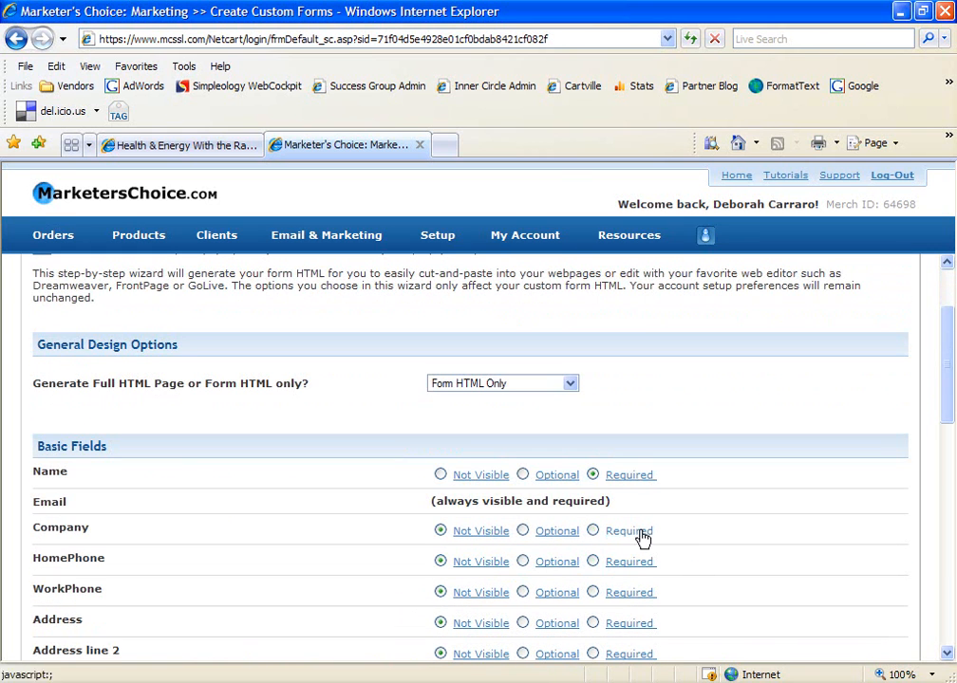
drag(641, 517, 458, 512)
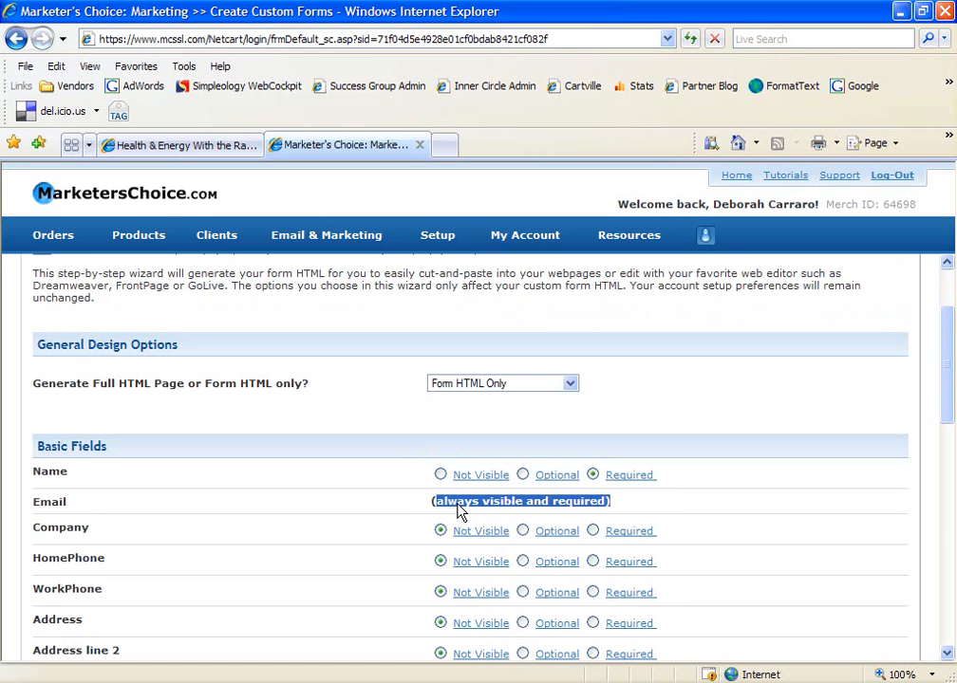
scroll(533, 508, down, 6)
click(472, 492)
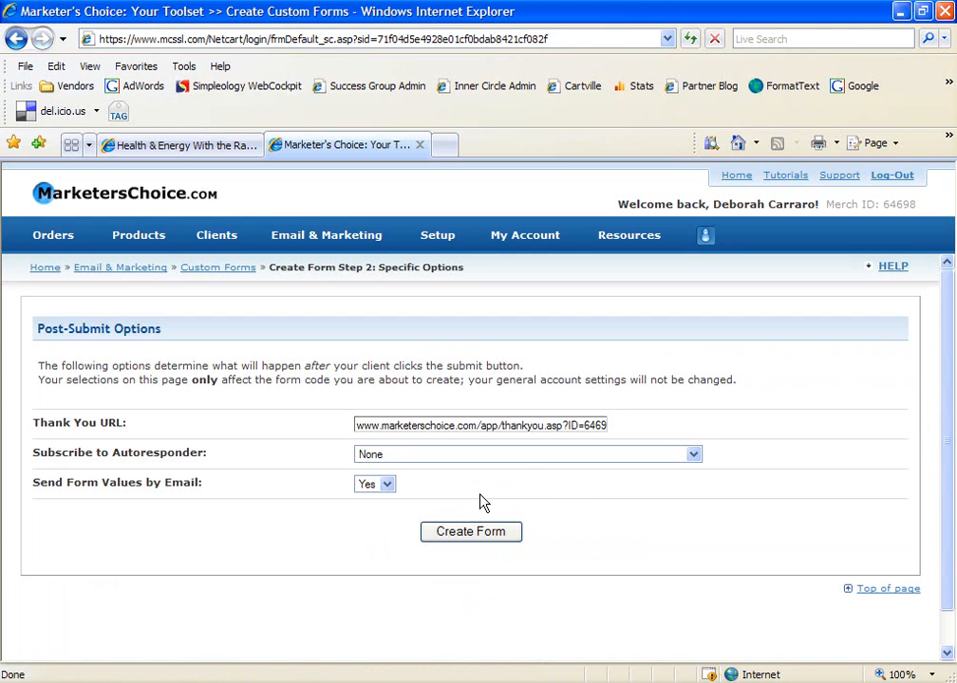
- Subscribe form submitters to the "Mini-Course: Get With The Flow - HTML" autoresponder and create the form
click(530, 457)
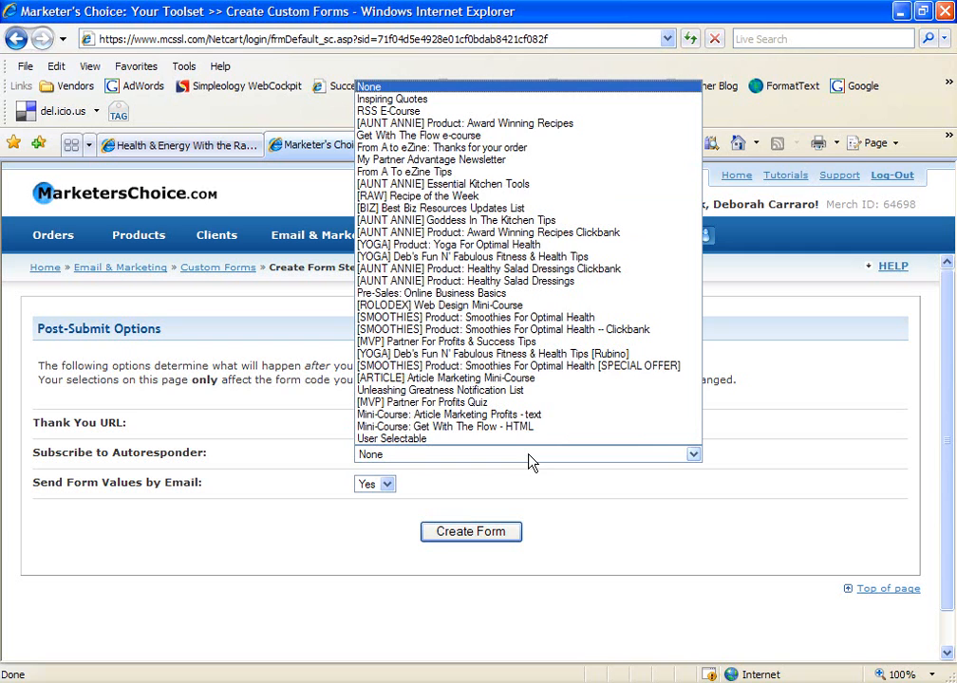
click(521, 428)
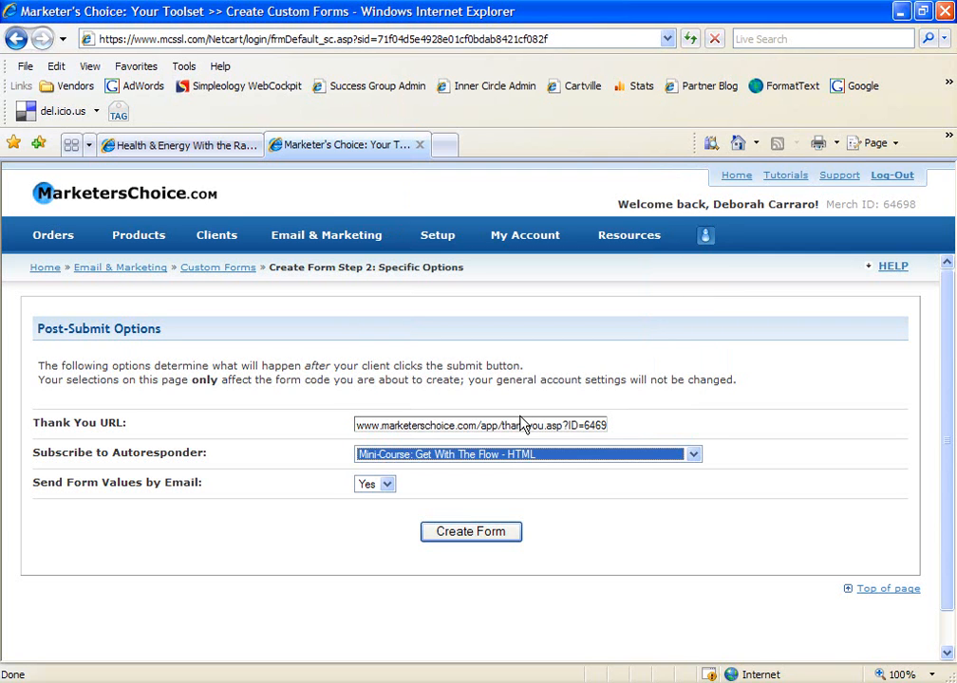
click(489, 534)
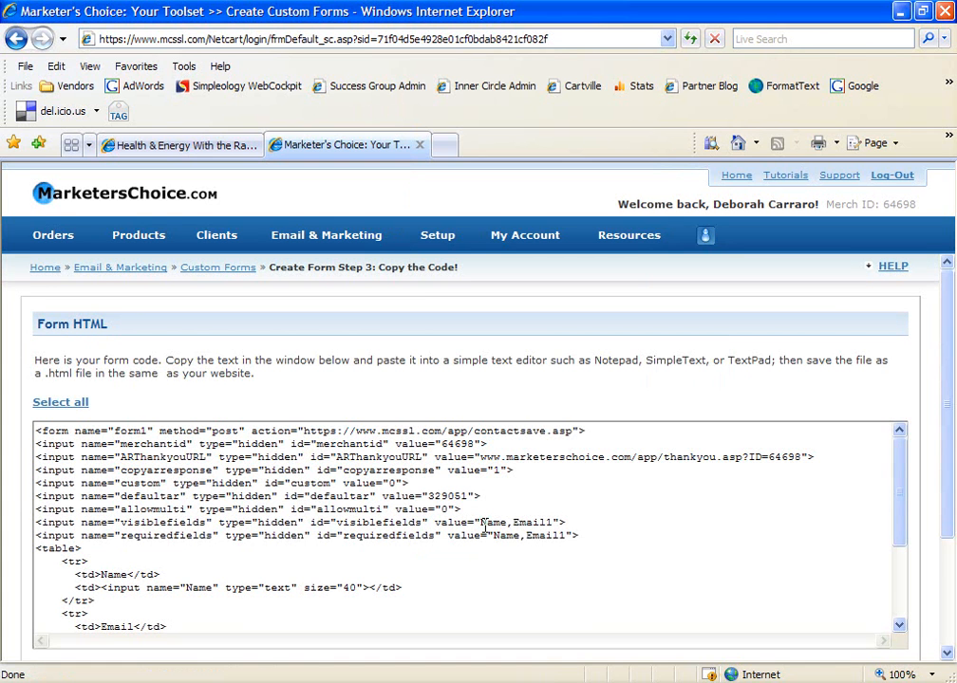
- Select all of the generated form HTML and copy it to the clipboard
click(42, 406)
right_click(129, 478)
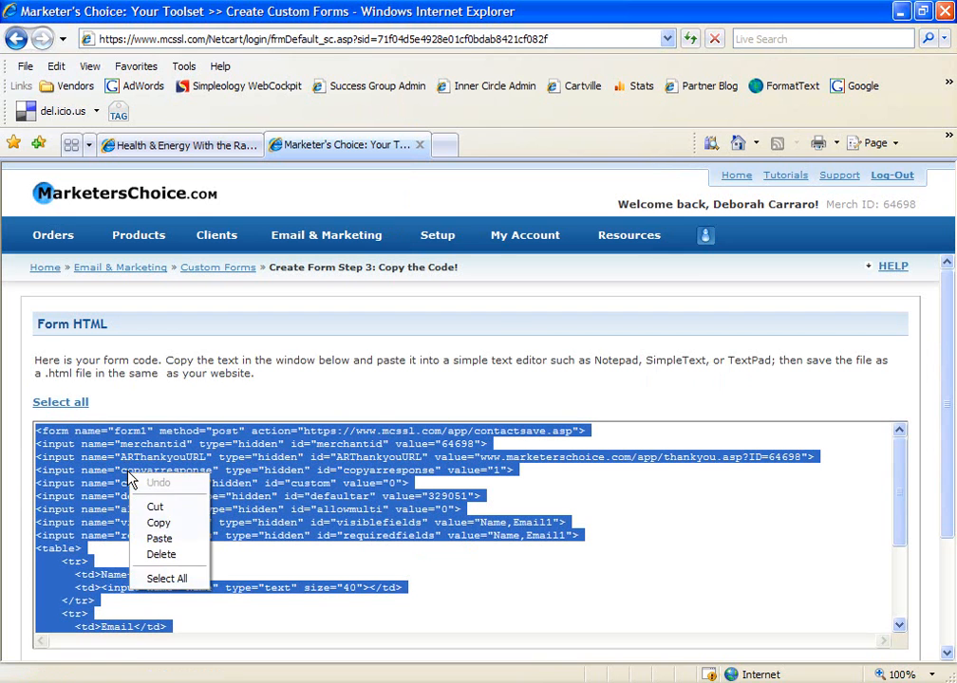
click(148, 524)
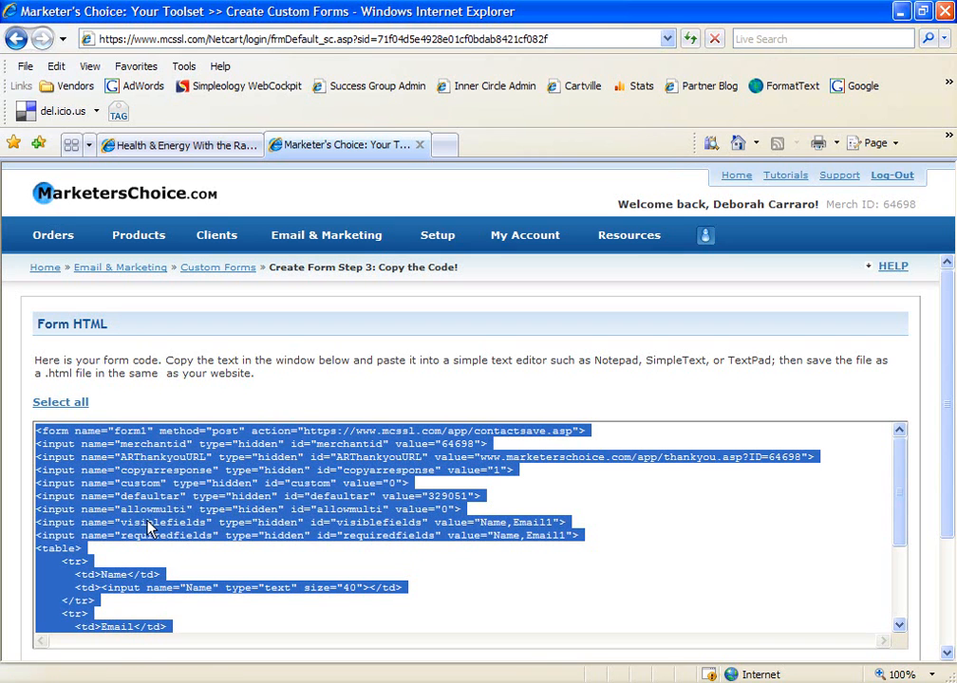
- In Dreamweaver, replace the first empty paragraph below the "Get Your FREE eCourse" text in index_squeeze.html's code with the copied form code
key(alt+Tab)
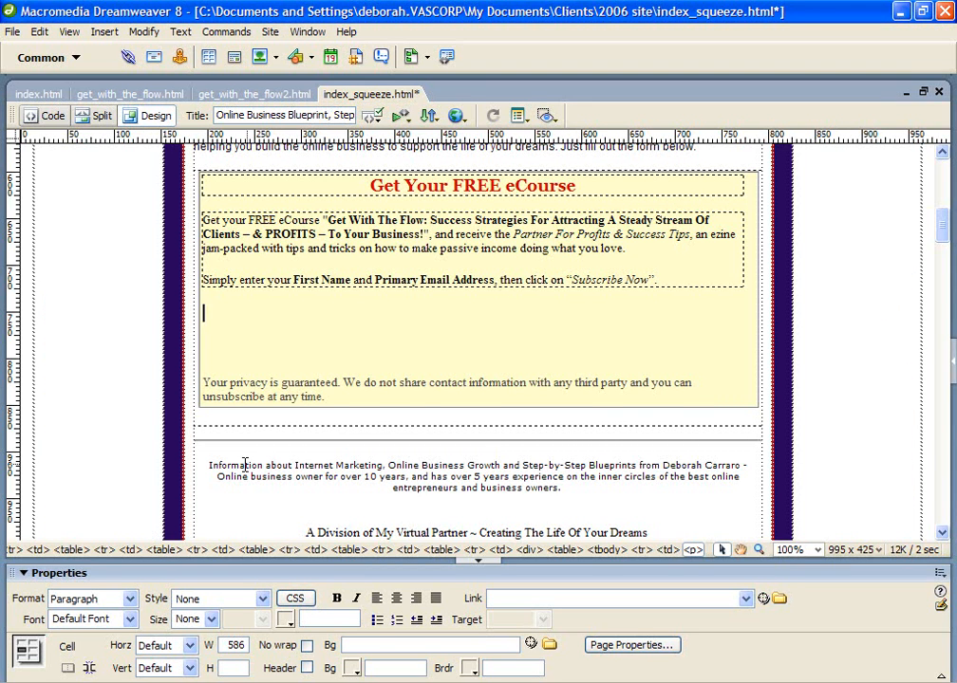
scroll(258, 450, up, 3)
scroll(258, 450, down, 1)
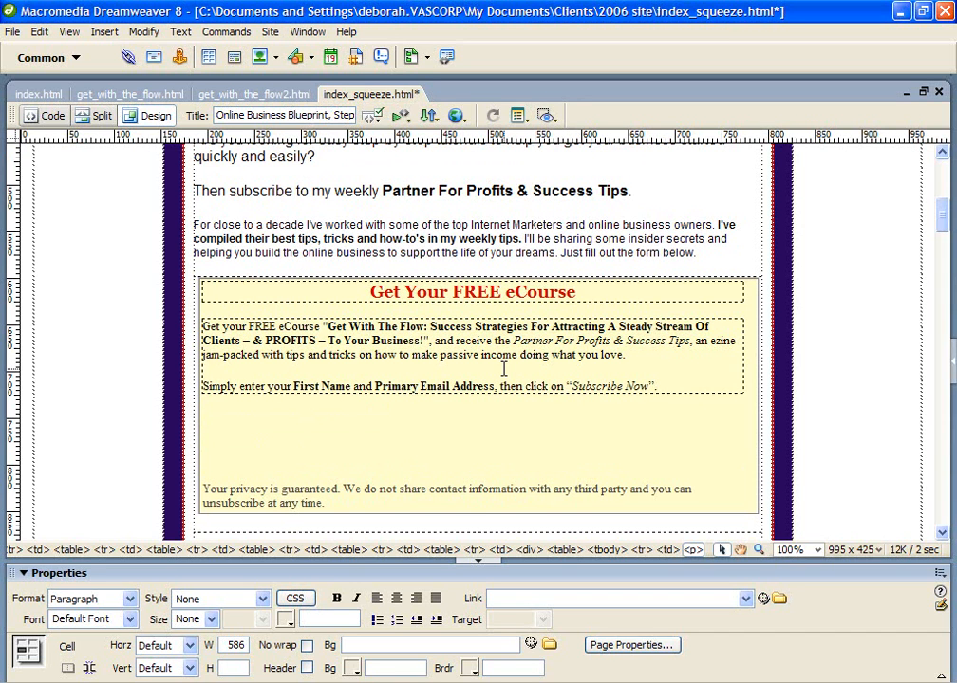
click(59, 117)
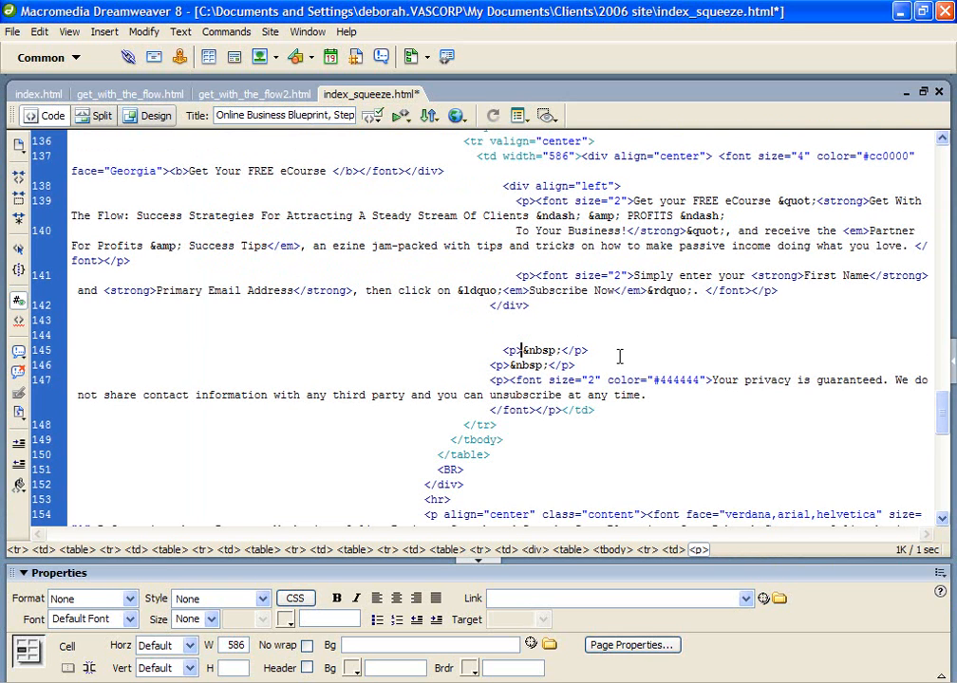
drag(589, 350, 503, 350)
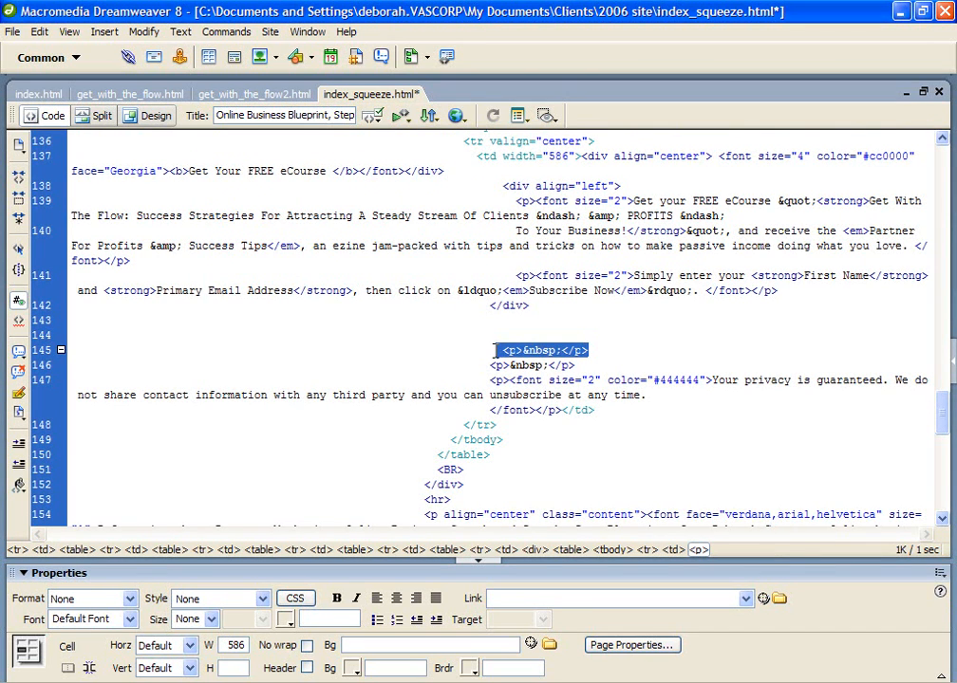
- Return to the page's design view and center the whole opt-in form within the yellow eCourse box
click(144, 115)
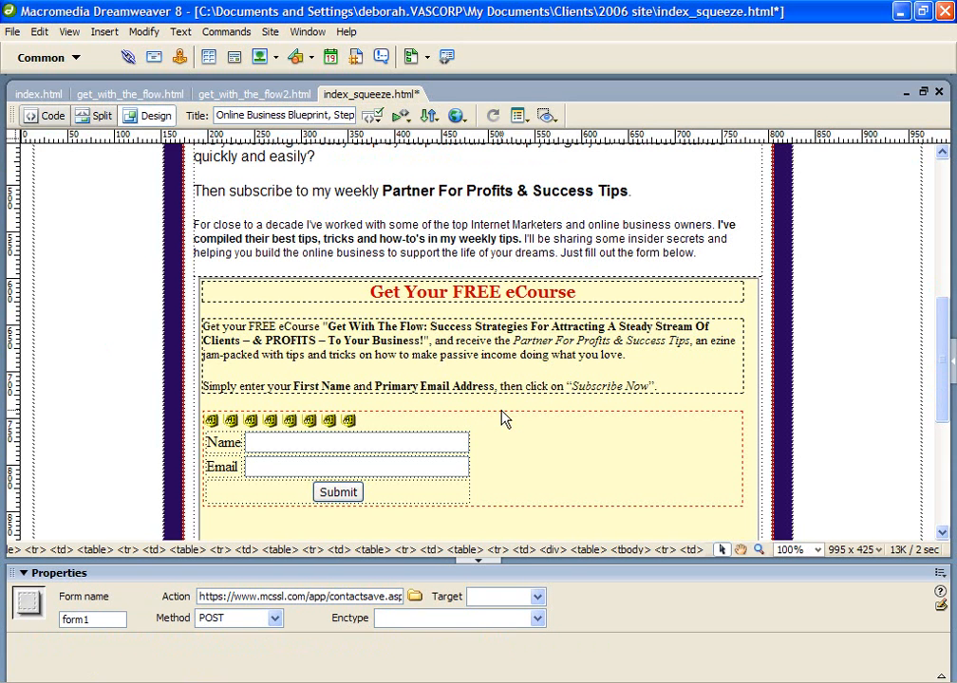
drag(517, 496, 197, 416)
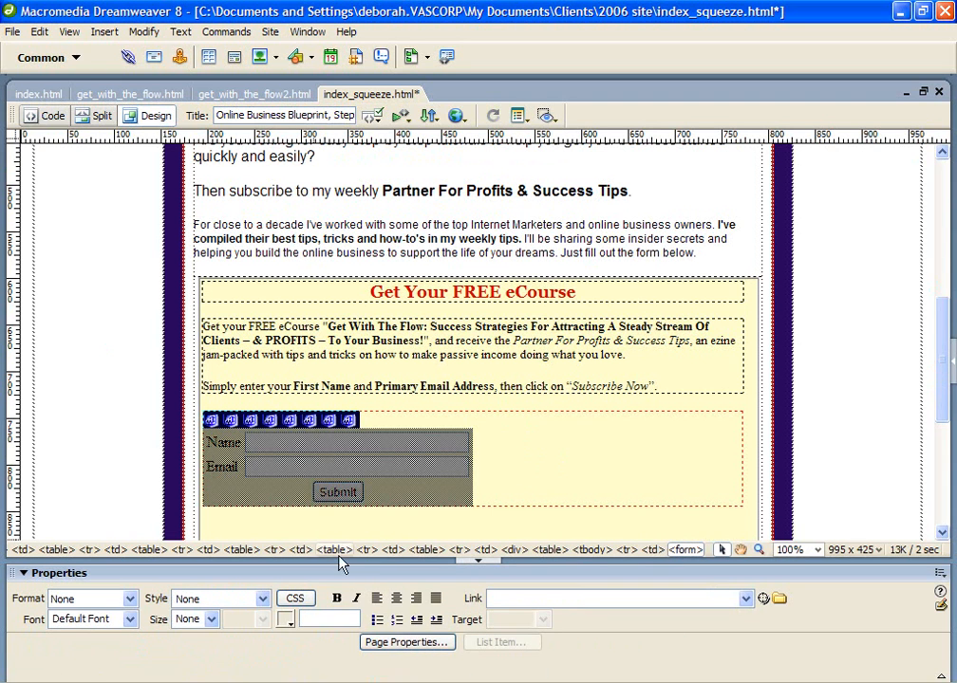
click(396, 598)
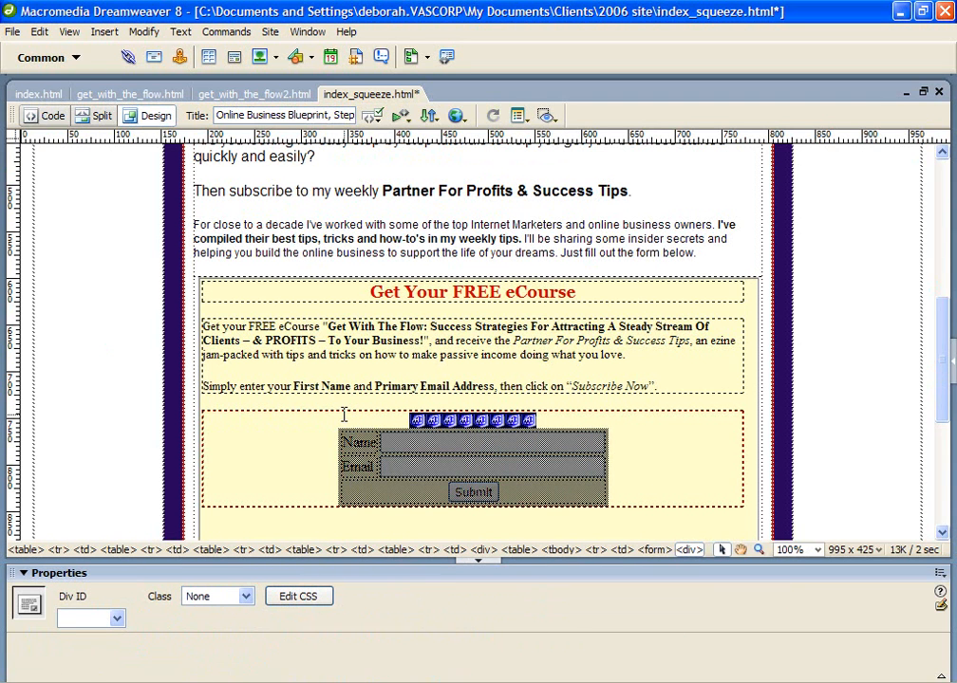